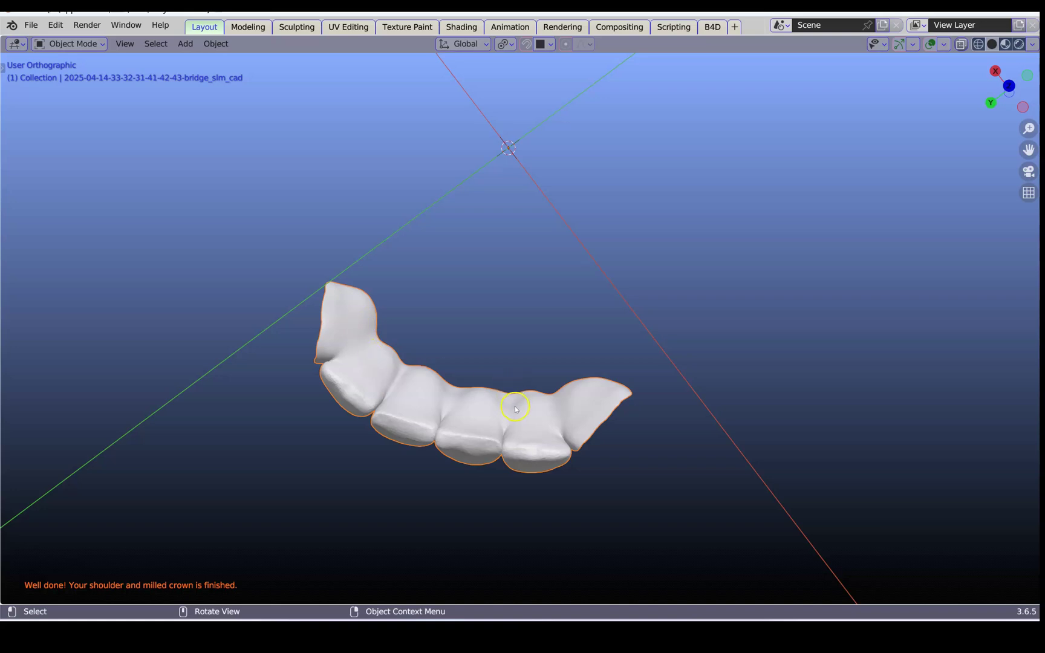
# Step: Show the Model Designer tools and enter the dental bridge as the alignment target
pyautogui.moveTo(515, 409); pyautogui.dragTo(544, 256, button='middle')
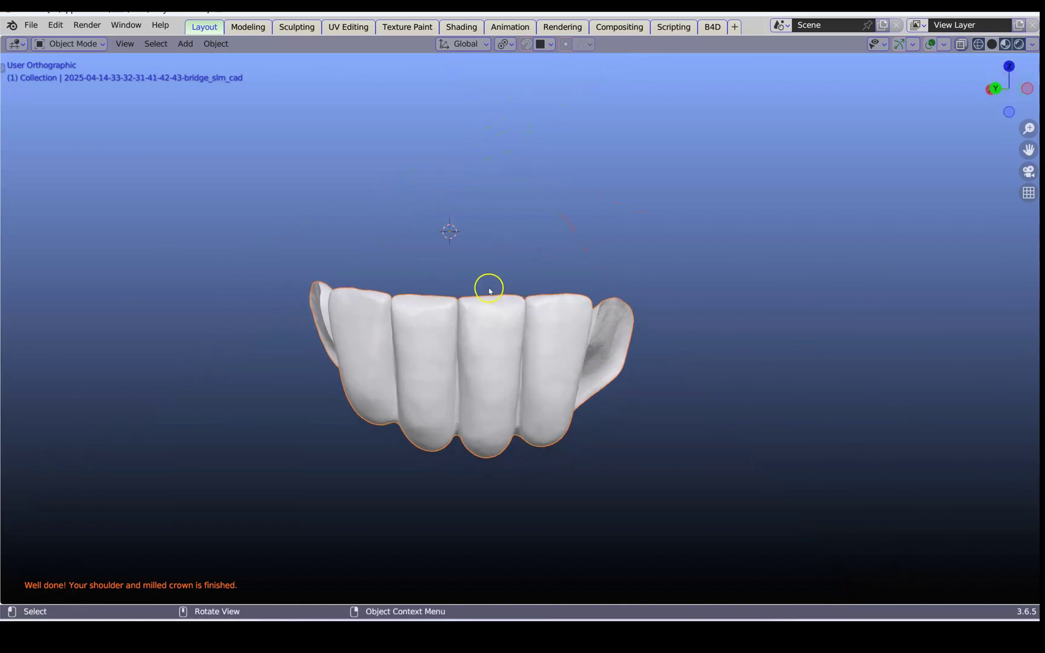
pyautogui.moveTo(488, 346); pyautogui.dragTo(493, 292, button='middle')
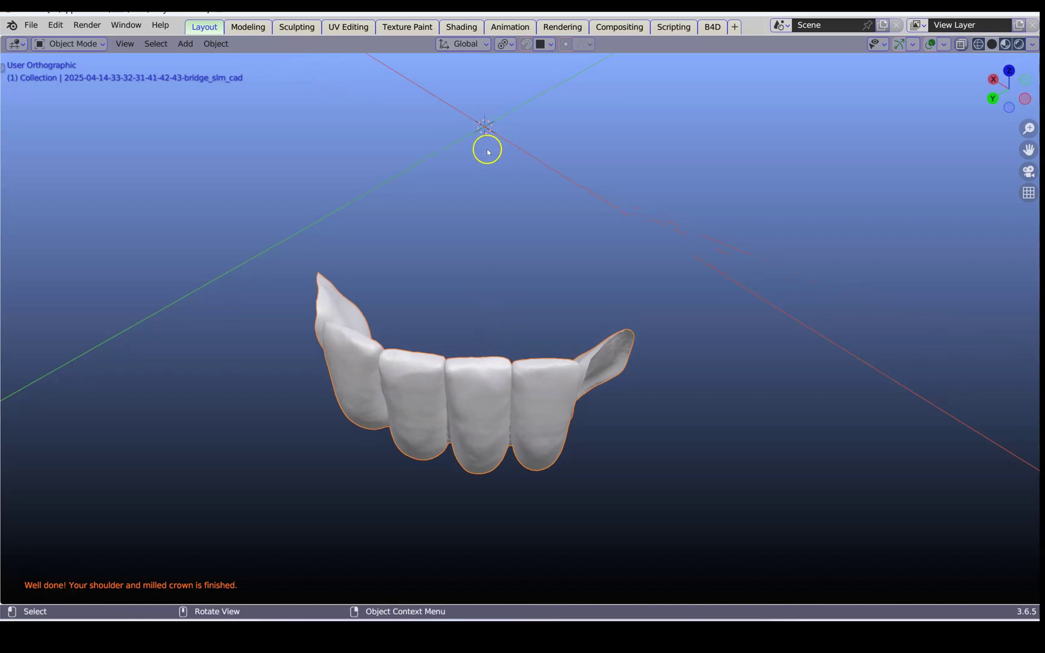
pyautogui.press('n')
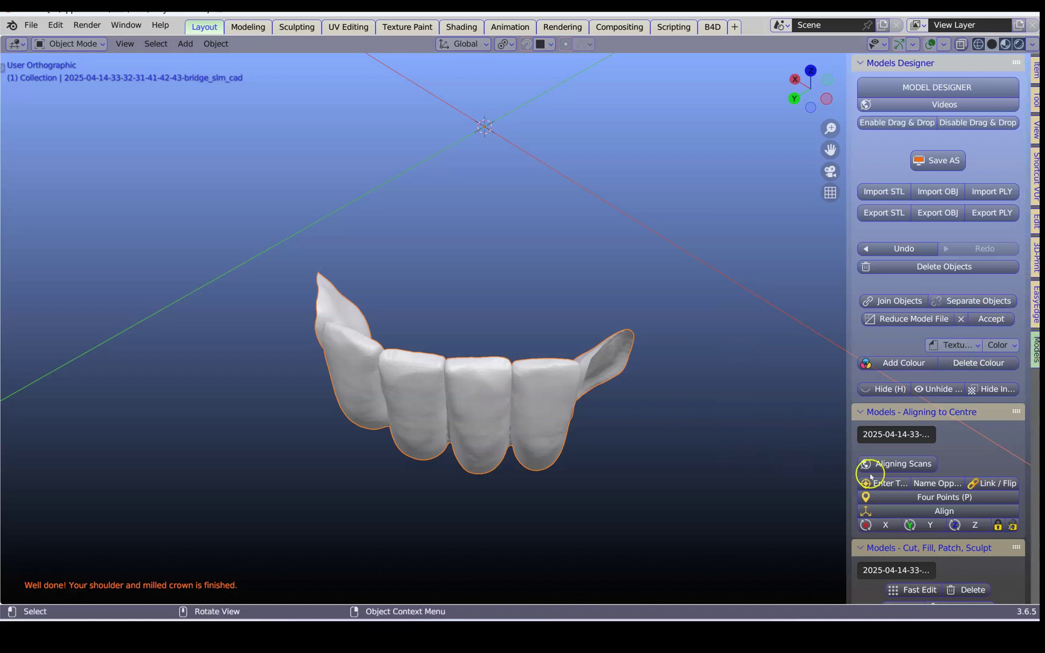
pyautogui.moveTo(851, 459); pyautogui.dragTo(700, 469)
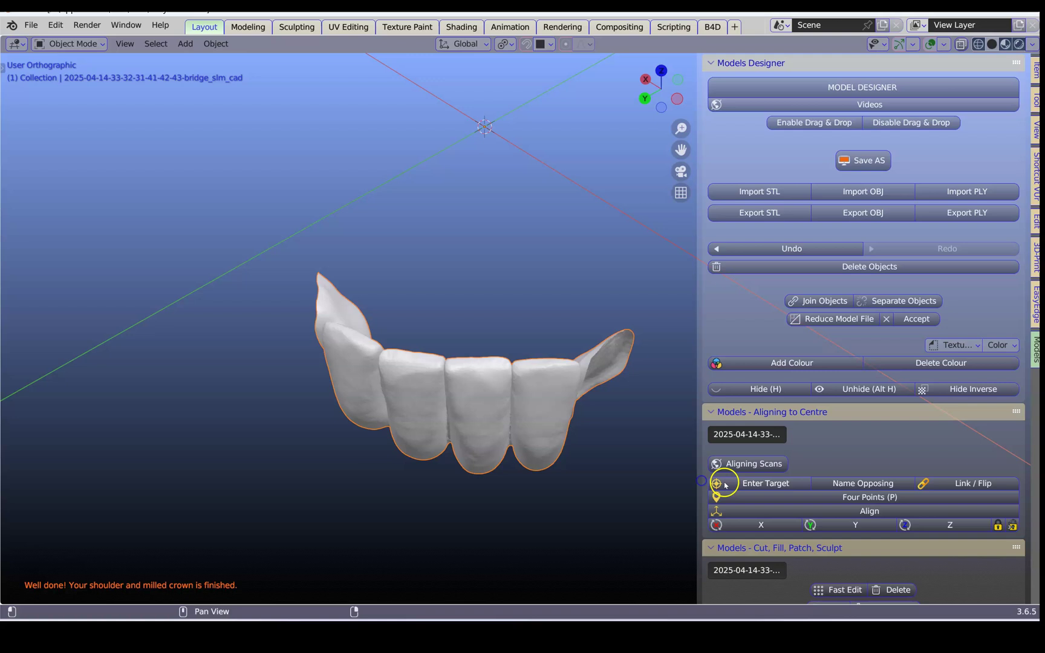
pyautogui.click(718, 484)
# Step: Place the first alignment point at the 3D cursor on the bridge's left wing
pyautogui.moveTo(375, 261); pyautogui.dragTo(369, 358, button='middle')
pyautogui.press('shift')
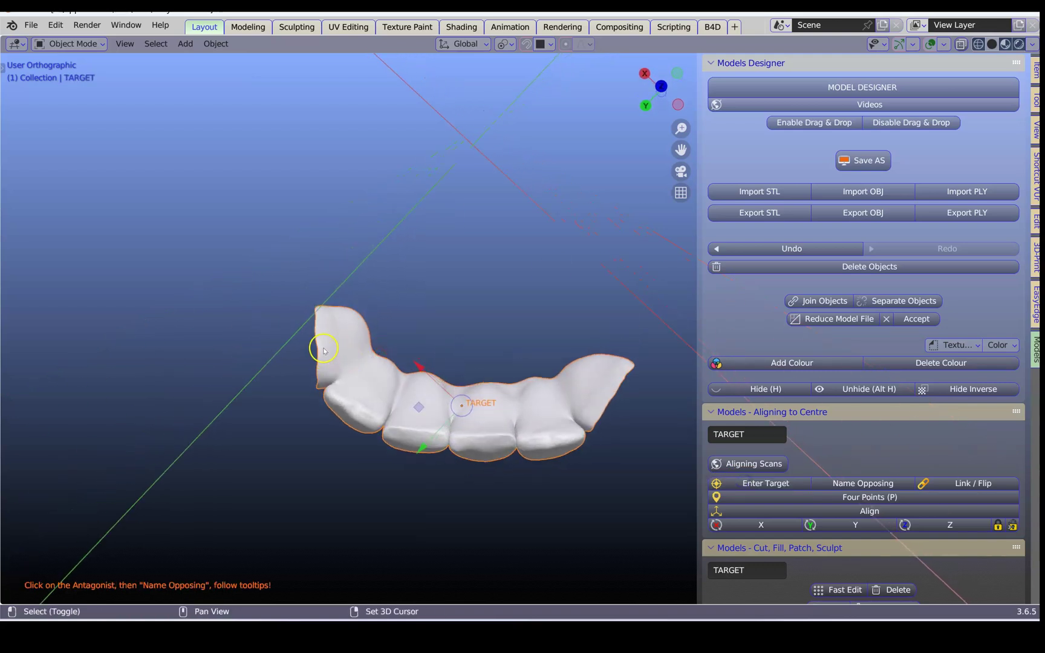
pyautogui.keyDown('shift'); pyautogui.rightClick(325, 347); pyautogui.keyUp('shift')
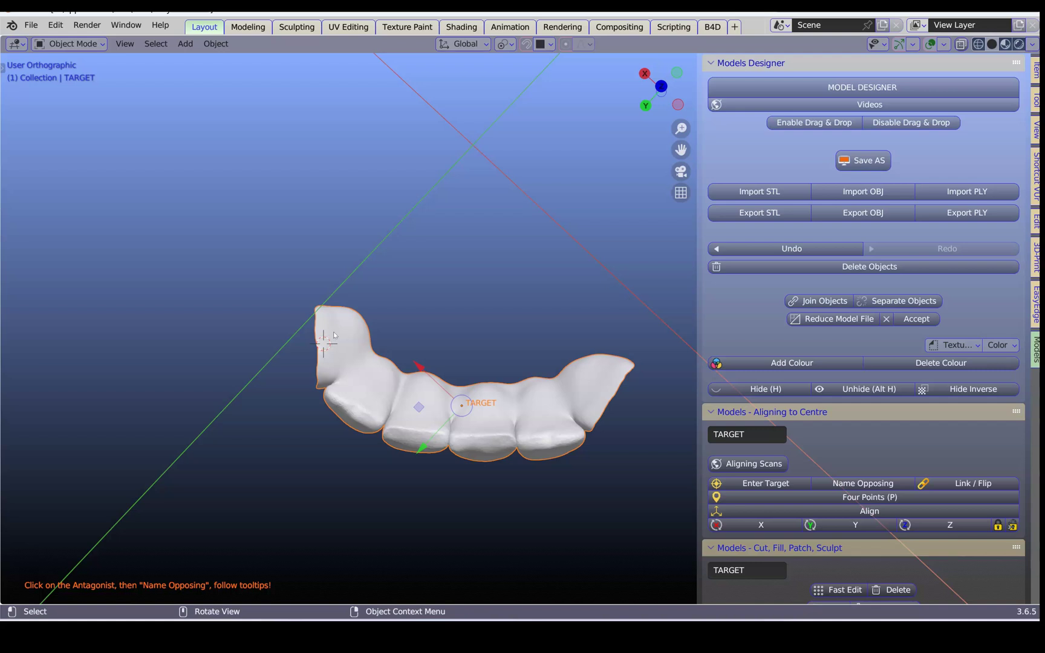
pyautogui.press('p')
pyautogui.click(326, 337)
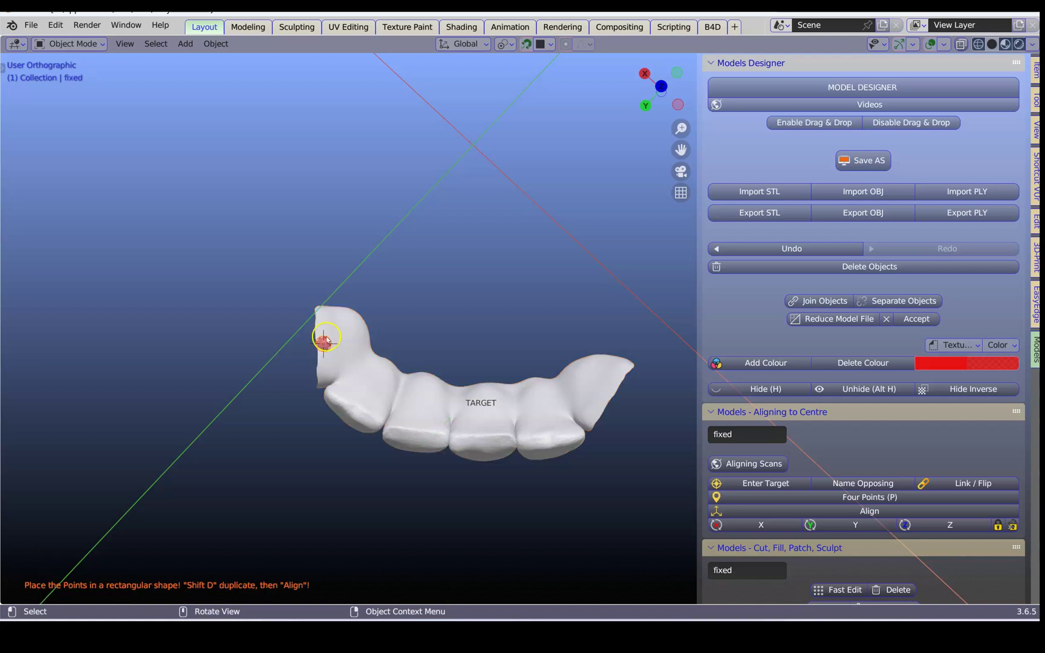
# Step: Duplicate the alignment point onto the incisal edges of the two middle teeth and onto the right wing
pyautogui.hotkey('shift', 'd')
pyautogui.click(422, 435)
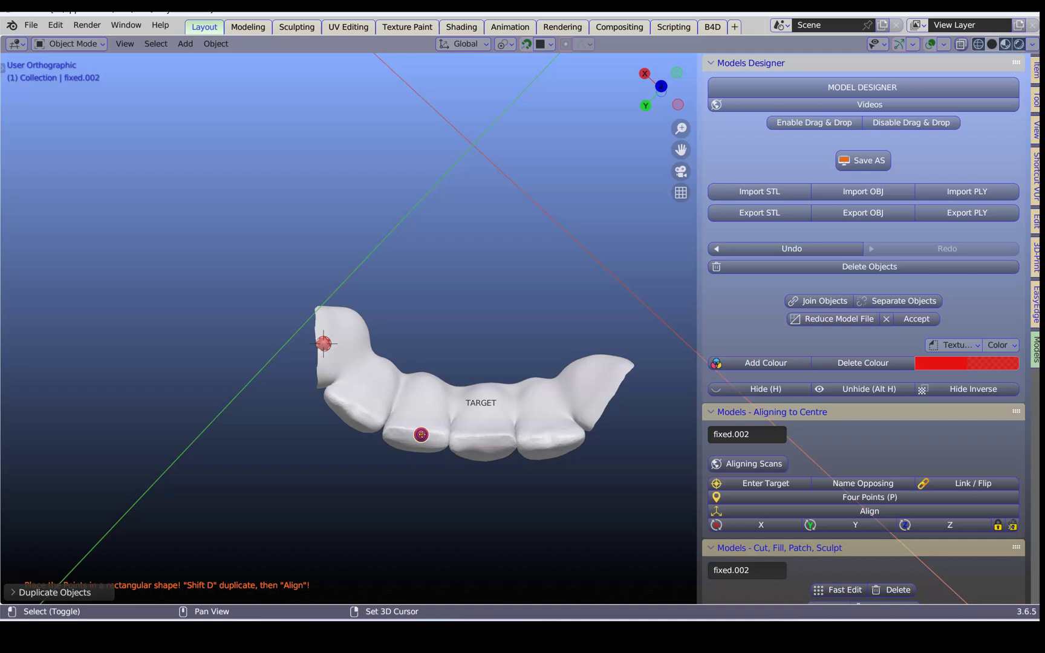
pyautogui.hotkey('shift', 'd')
pyautogui.click(489, 438)
pyautogui.hotkey('shift', 'd')
pyautogui.click(585, 396)
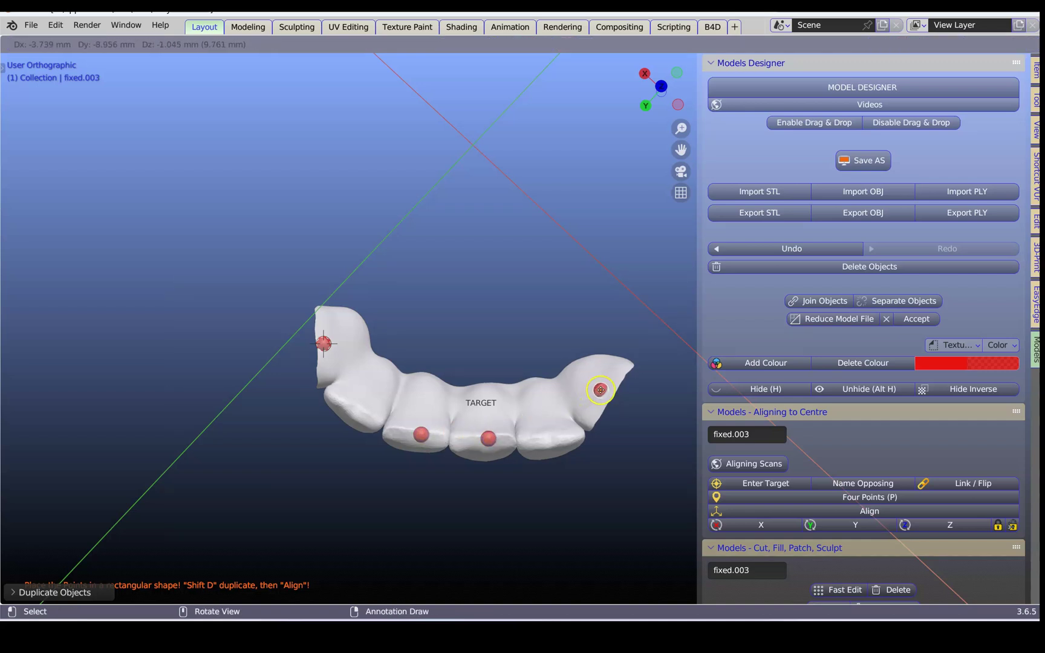
pyautogui.click(605, 389)
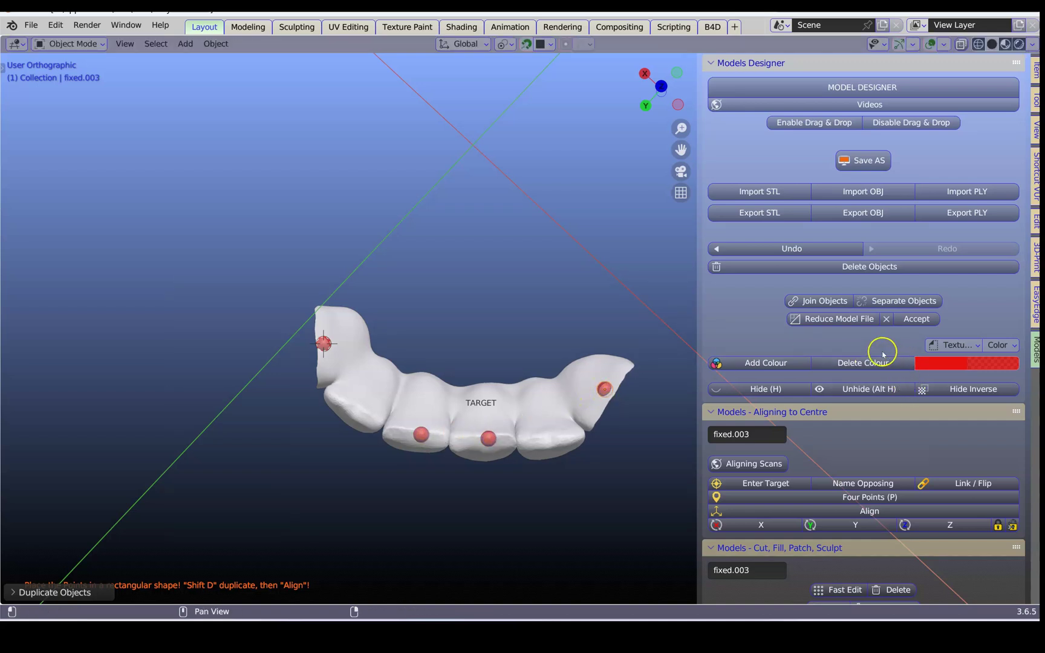
# Step: Align the bridge to the centre with the four points and move it to the Teeth For Milling collection
pyautogui.click(864, 511)
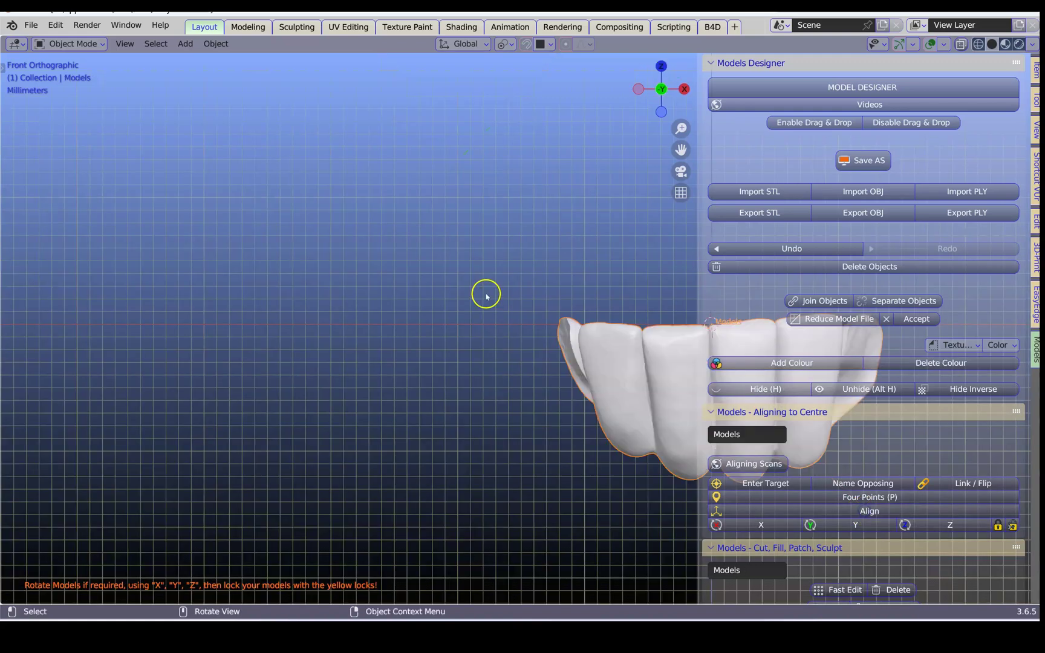
pyautogui.keyDown('shift'); pyautogui.moveTo(506, 362); pyautogui.dragTo(297, 319, button='middle'); pyautogui.keyUp('shift')
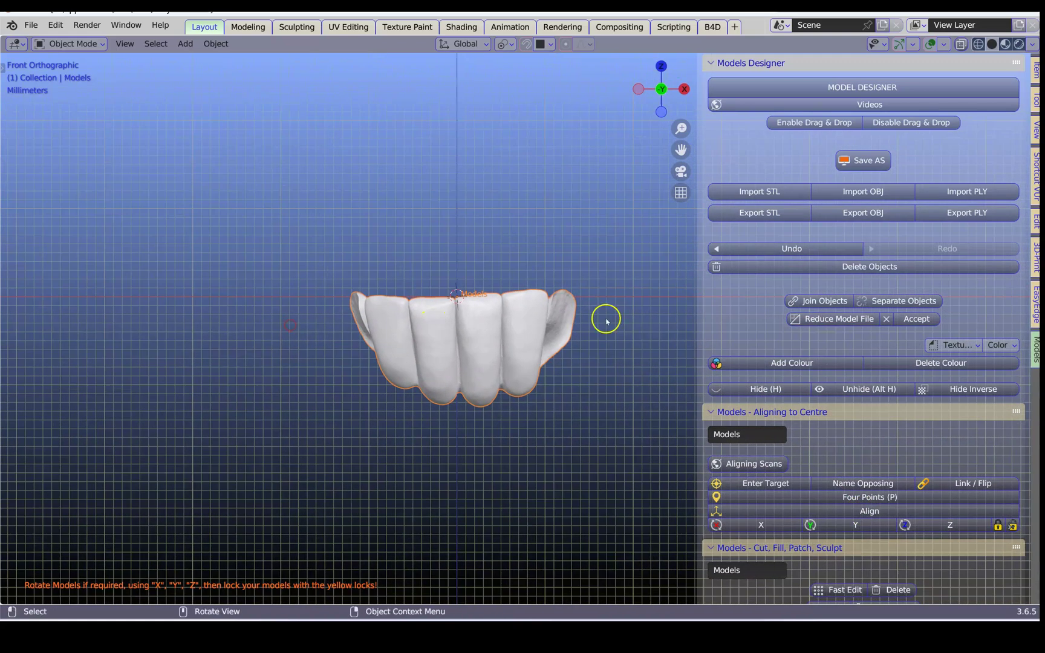
pyautogui.click(1034, 305)
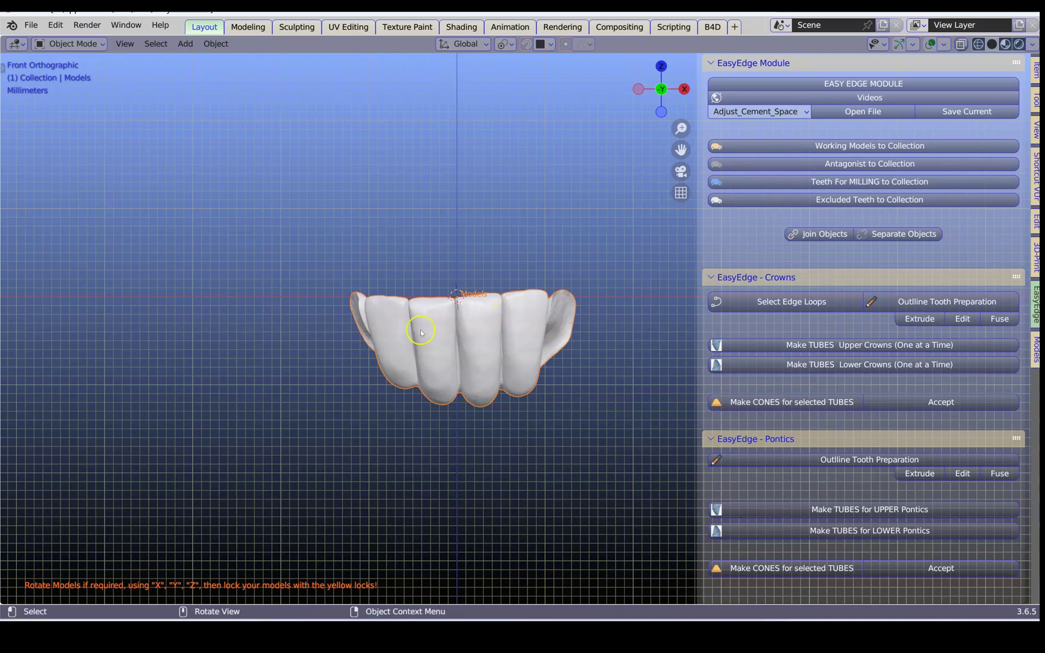
pyautogui.click(867, 183)
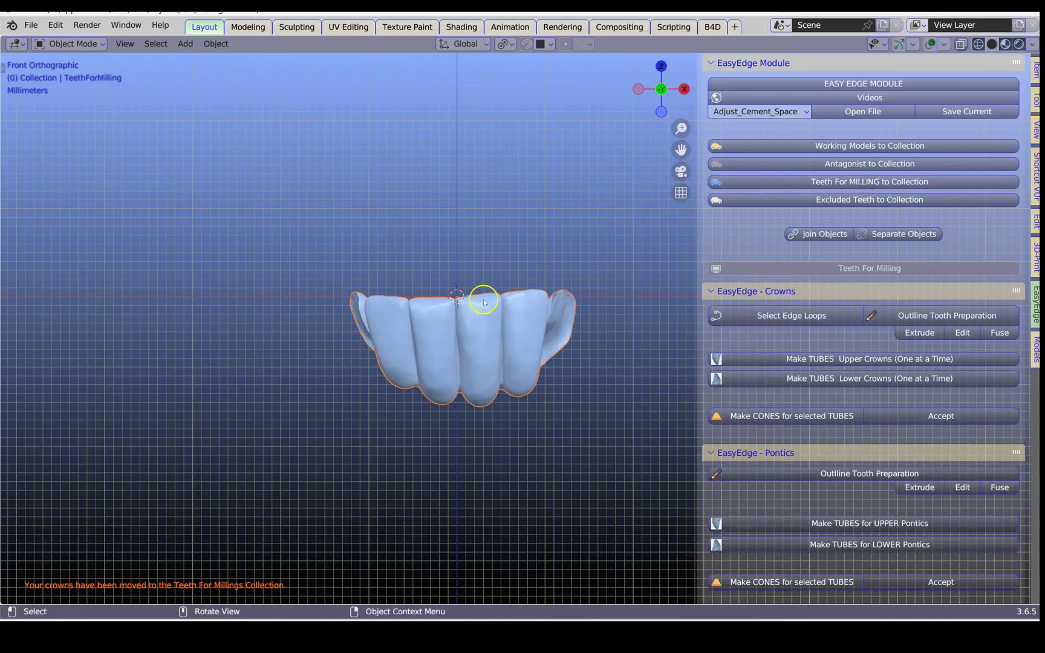
# Step: Start a pontic tooth preparation outline at the 3D cursor on the underside of the first pontic
pyautogui.moveTo(434, 354); pyautogui.dragTo(435, 121, button='middle')
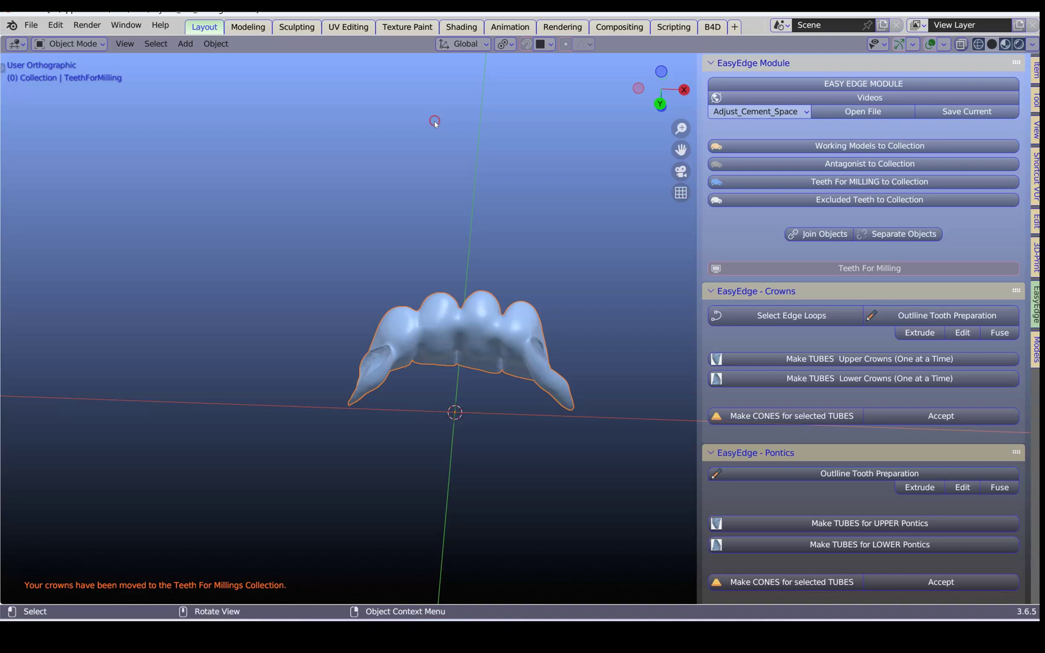
pyautogui.keyDown('ctrl'); pyautogui.click(752, 454); pyautogui.keyUp('ctrl')
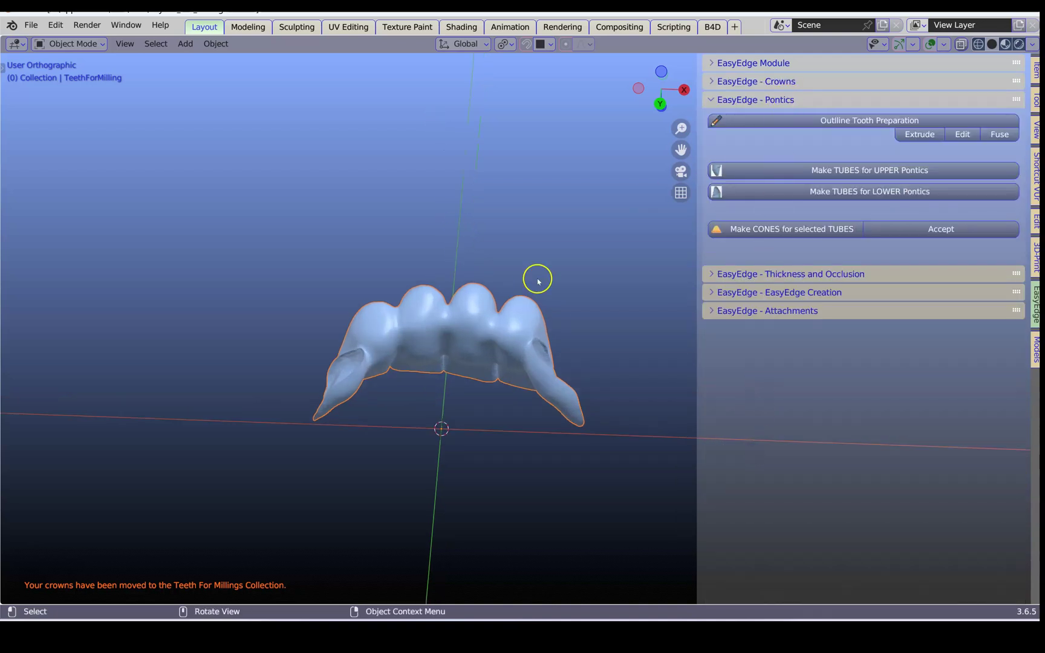
pyautogui.scroll(2, 424, 342)
pyautogui.moveTo(425, 343); pyautogui.dragTo(287, 310, button='middle')
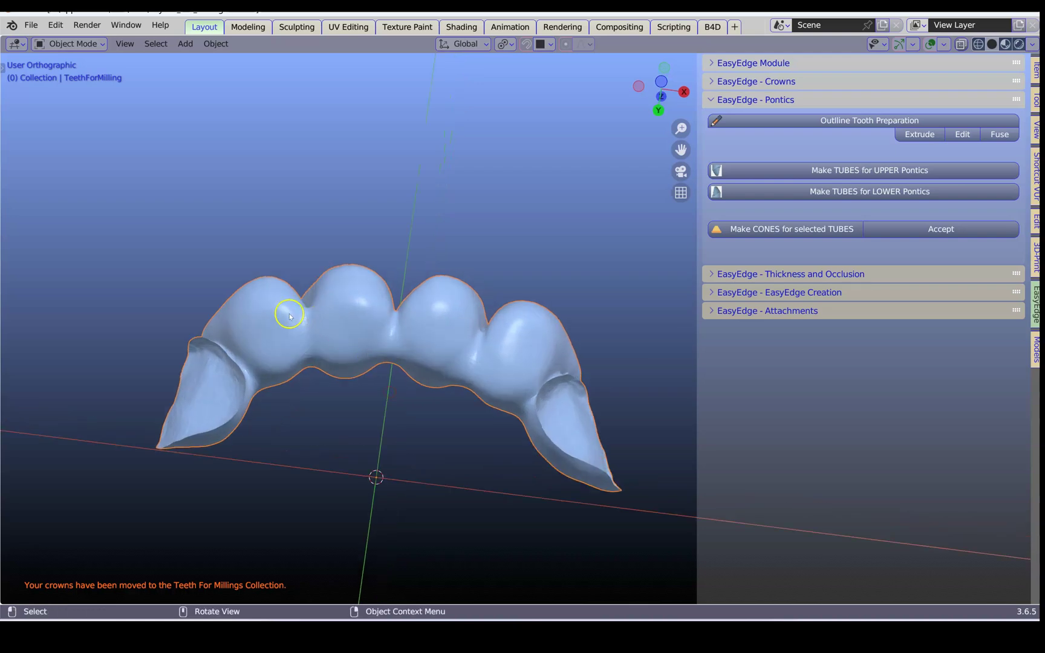
pyautogui.keyDown('shift'); pyautogui.rightClick(249, 311); pyautogui.keyUp('shift')
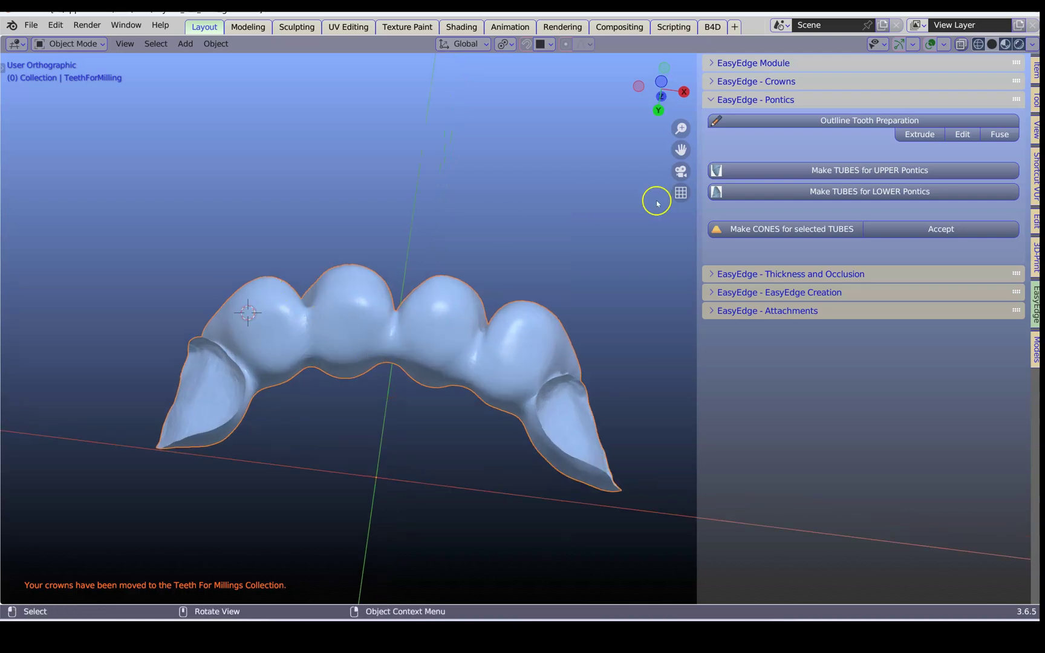
pyautogui.click(866, 124)
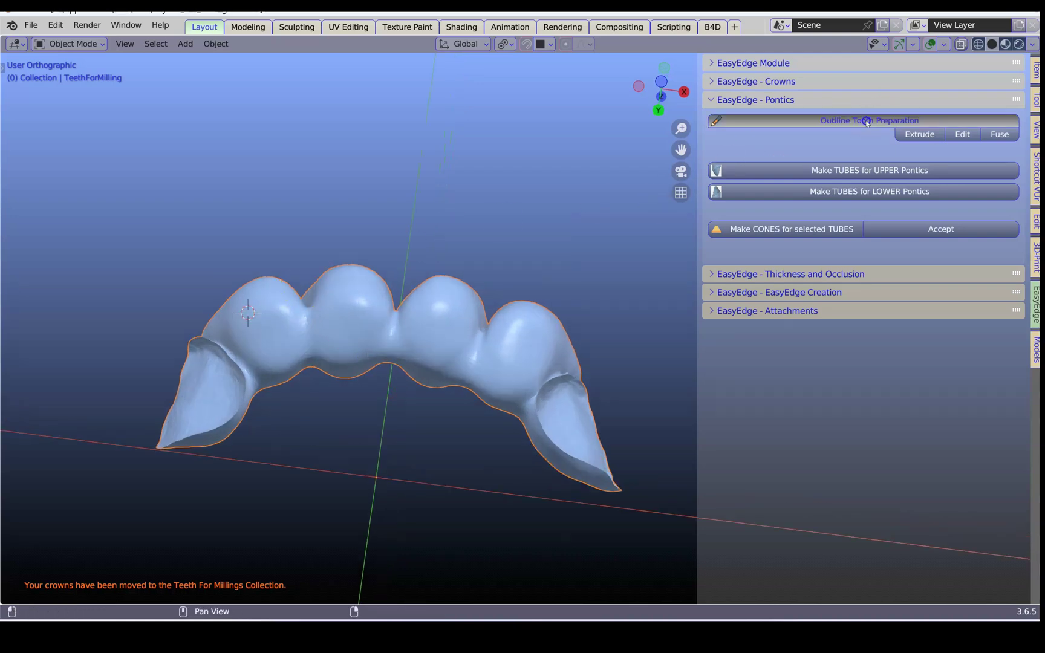
pyautogui.press('e')
pyautogui.click(258, 304)
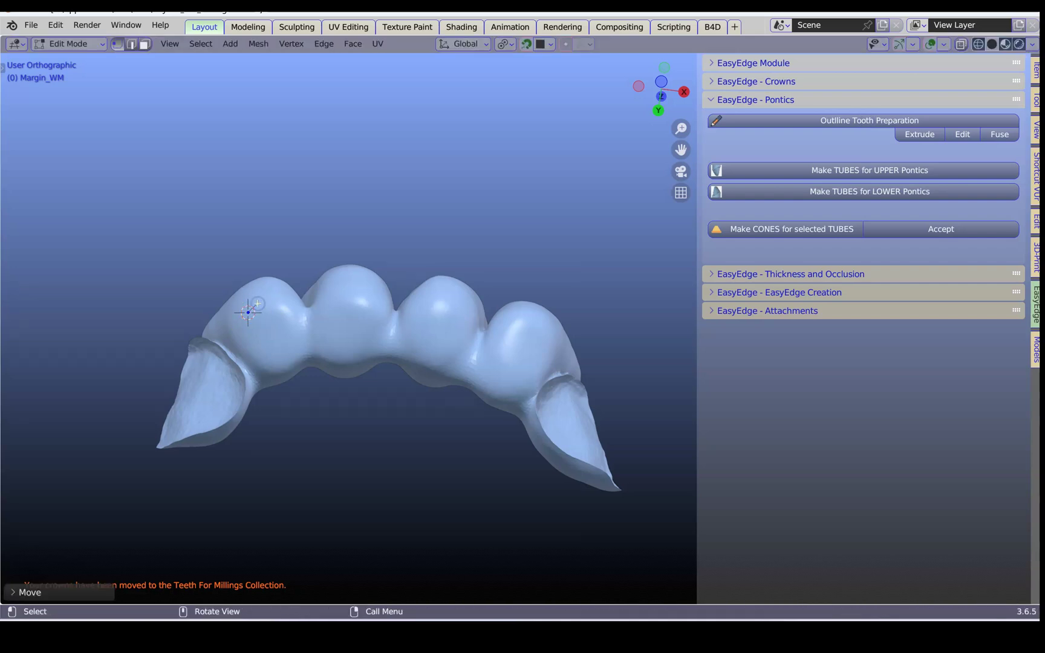
# Step: Extrude the outline along the labial side of the first pontic and onto the second pontic
pyautogui.press('e')
pyautogui.click(271, 302)
pyautogui.press('e')
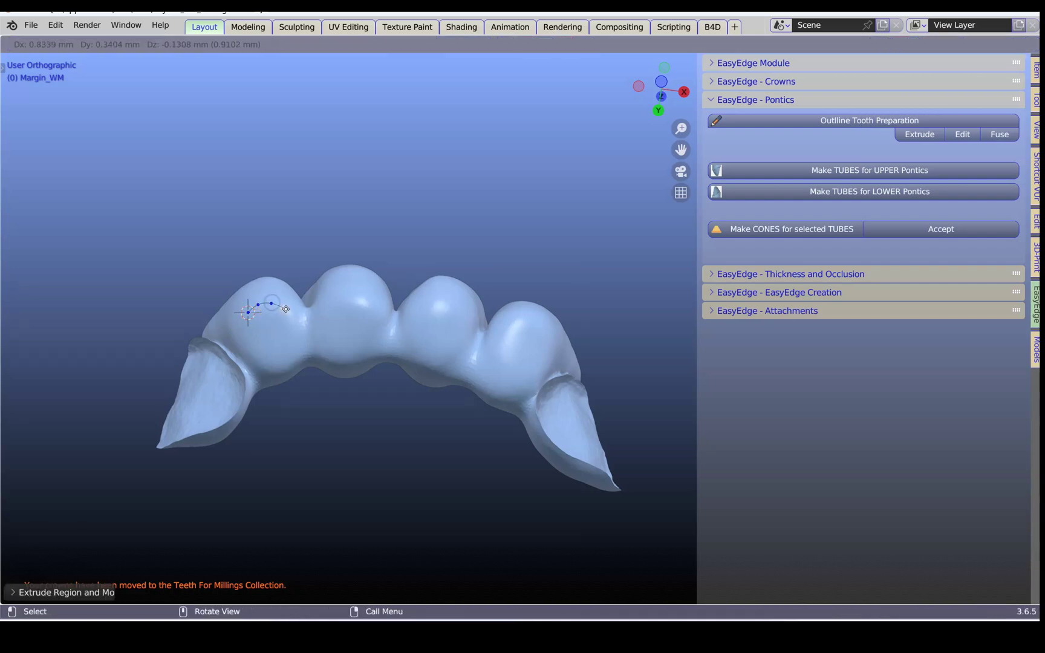
pyautogui.click(287, 310)
pyautogui.press('e')
pyautogui.click(302, 316)
pyautogui.press('e')
pyautogui.click(320, 308)
pyautogui.press('e')
pyautogui.click(337, 291)
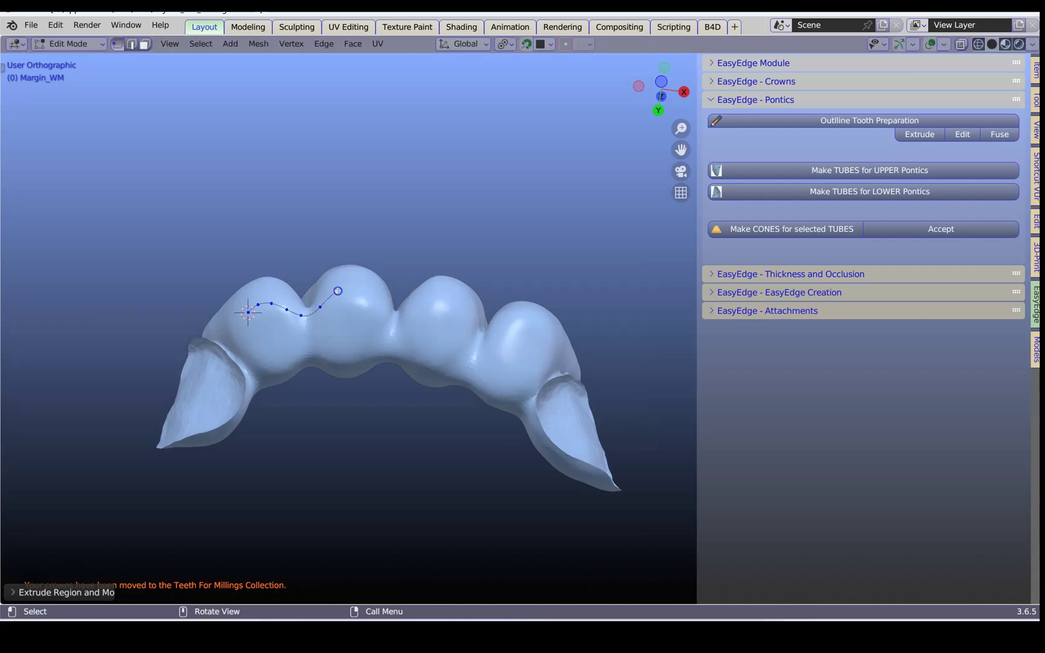
# Step: Continue the outline along the labial side of the remaining pontics and around the end of the fourth pontic
pyautogui.moveTo(338, 291); pyautogui.dragTo(439, 296)
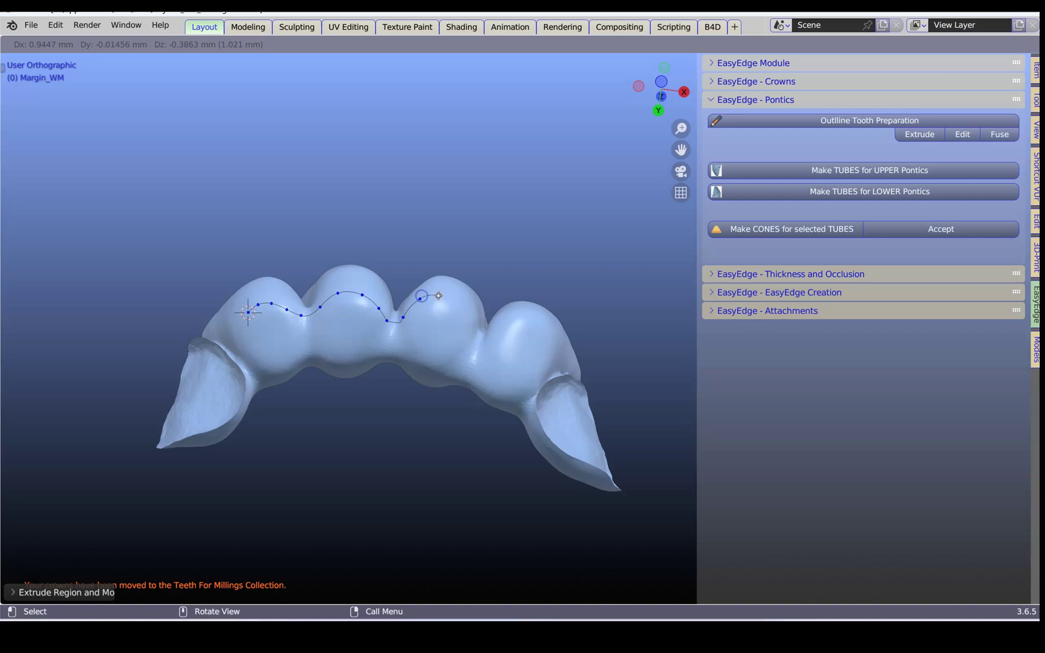
pyautogui.click(440, 295)
pyautogui.click(460, 300)
pyautogui.click(470, 315)
pyautogui.click(472, 330)
pyautogui.click(478, 338)
pyautogui.click(496, 325)
pyautogui.click(514, 315)
pyautogui.click(533, 319)
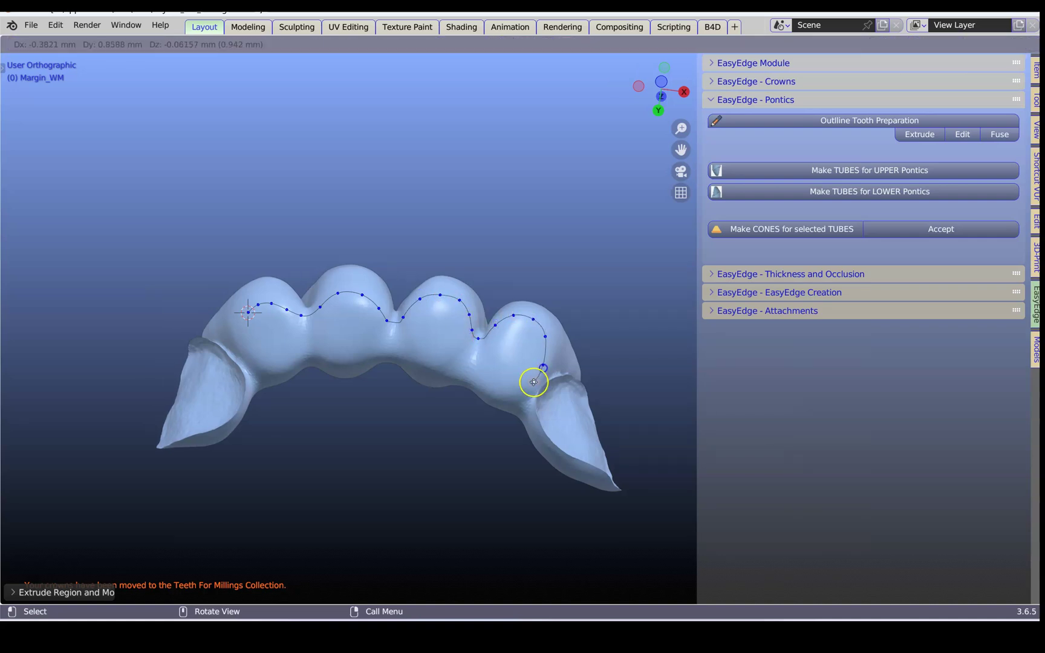
pyautogui.click(533, 383)
# Step: Extrude the outline back along the lingual side from the fourth pontic to the first
pyautogui.moveTo(533, 382); pyautogui.dragTo(532, 292, button='middle')
pyautogui.click(533, 389)
pyautogui.click(519, 400)
pyautogui.click(499, 405)
pyautogui.click(471, 406)
pyautogui.click(443, 402)
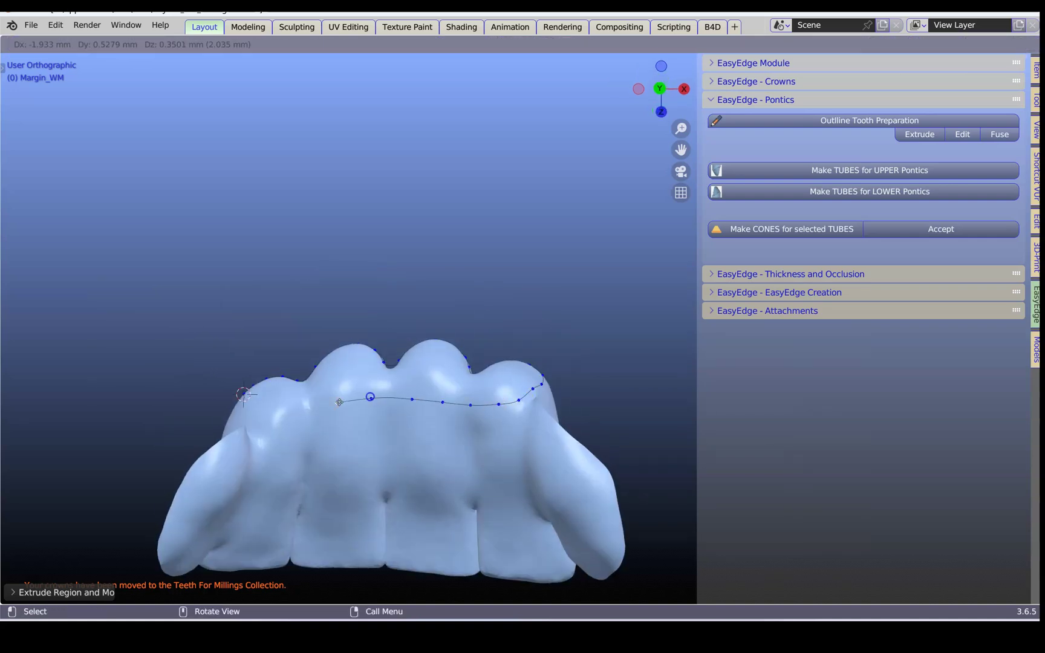
pyautogui.click(332, 404)
pyautogui.click(297, 412)
pyautogui.click(272, 429)
pyautogui.click(255, 441)
# Step: Carry the outline around the end of the first pontic to its starting point and fuse it into a closed loop
pyautogui.moveTo(252, 450); pyautogui.dragTo(254, 534, button='middle')
pyautogui.click(239, 421)
pyautogui.click(230, 404)
pyautogui.click(235, 381)
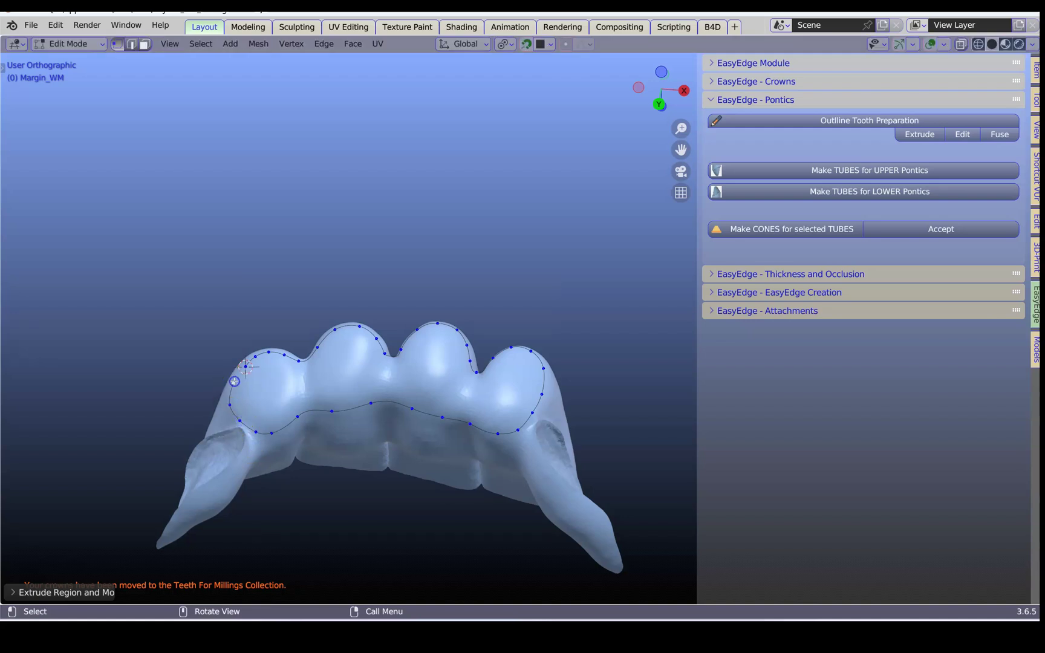
pyautogui.moveTo(235, 381); pyautogui.dragTo(275, 378, button='middle')
pyautogui.click(999, 134)
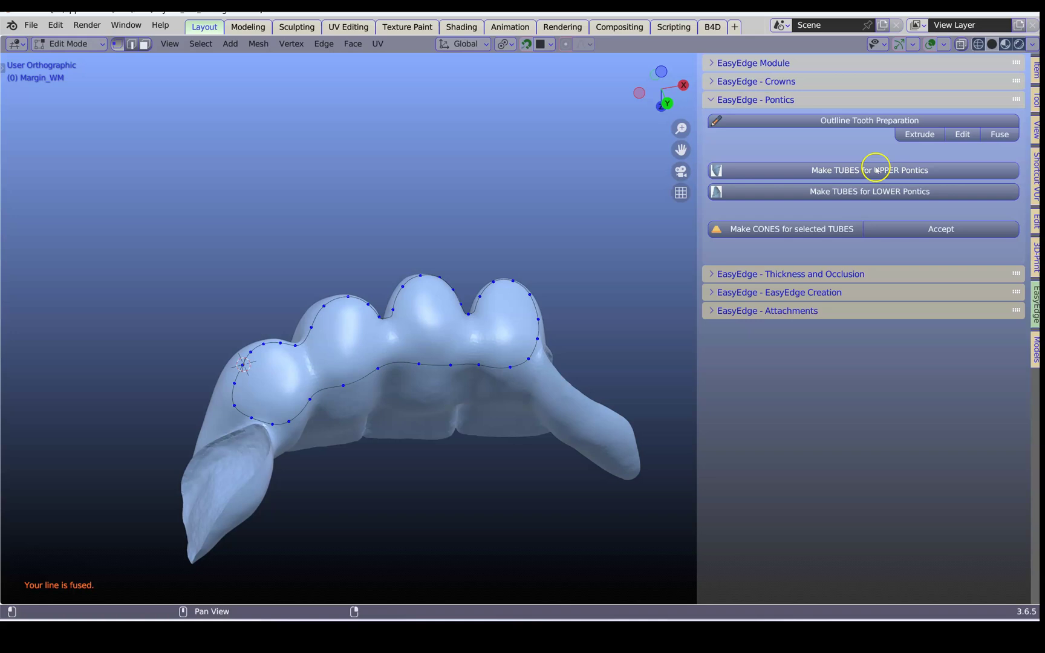
# Step: Make the tube for the lower pontics from the outline and create its cone, accepting a 1 mm thickness
pyautogui.click(884, 191)
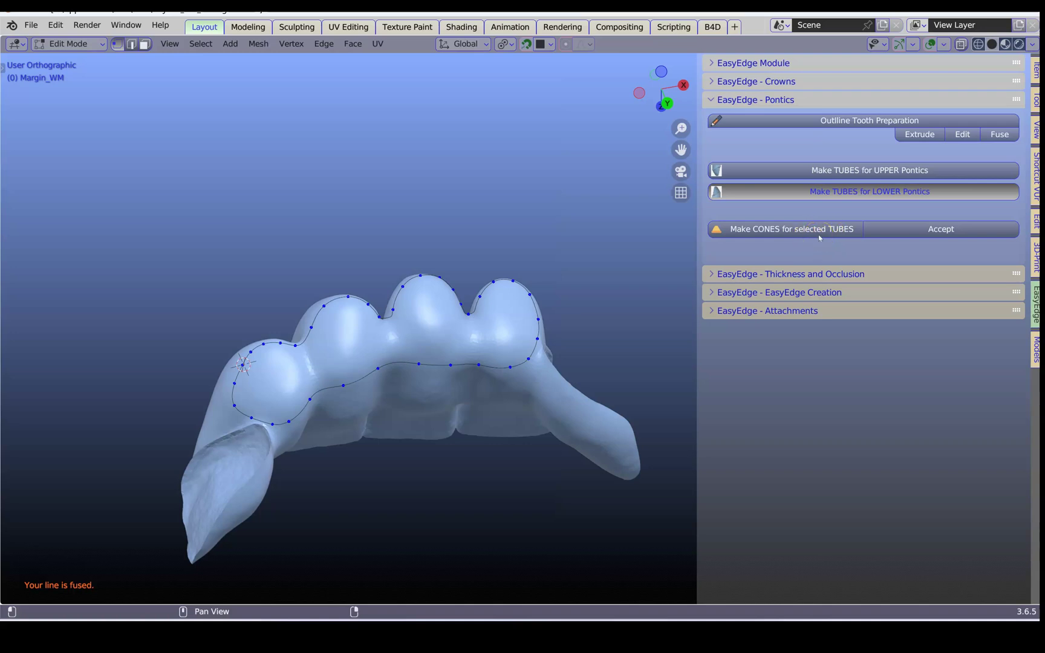
pyautogui.click(483, 229)
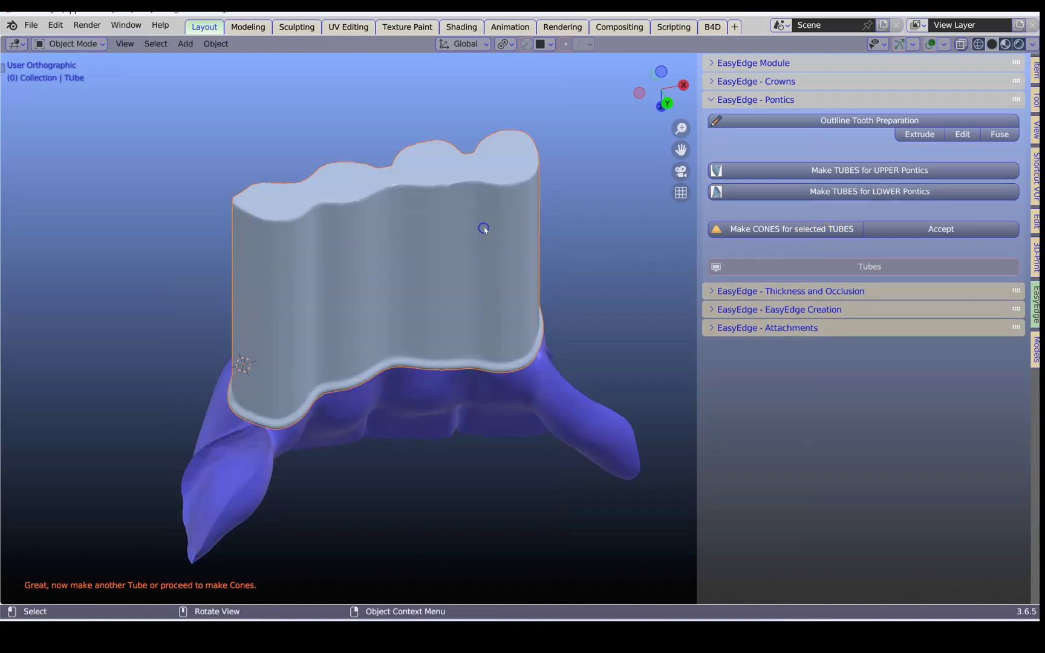
pyautogui.click(805, 227)
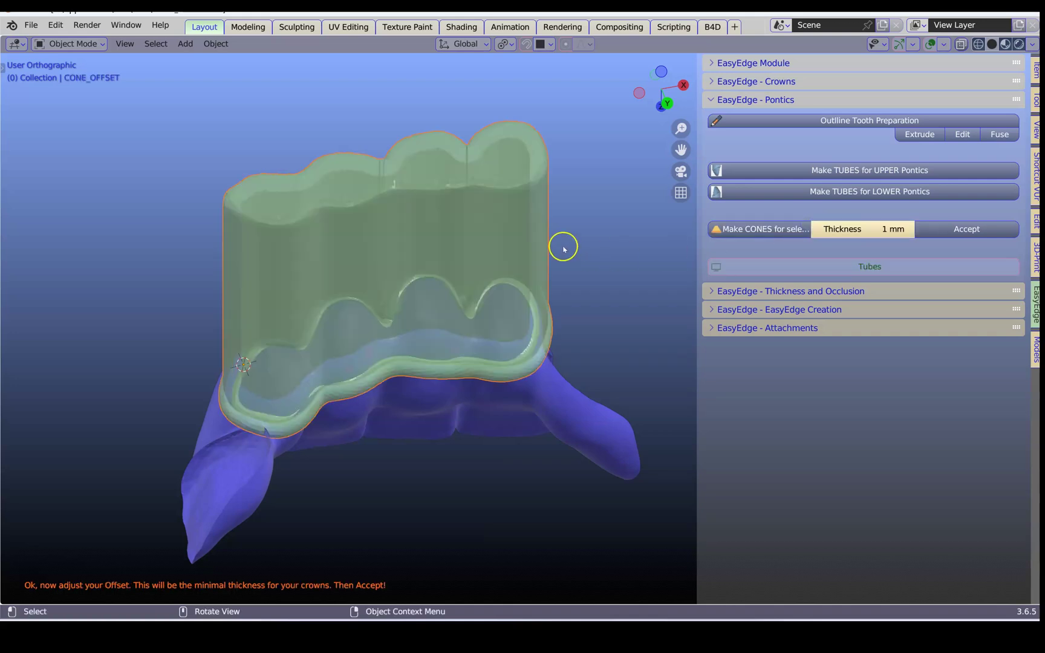
pyautogui.moveTo(563, 245); pyautogui.dragTo(546, 495, button='middle')
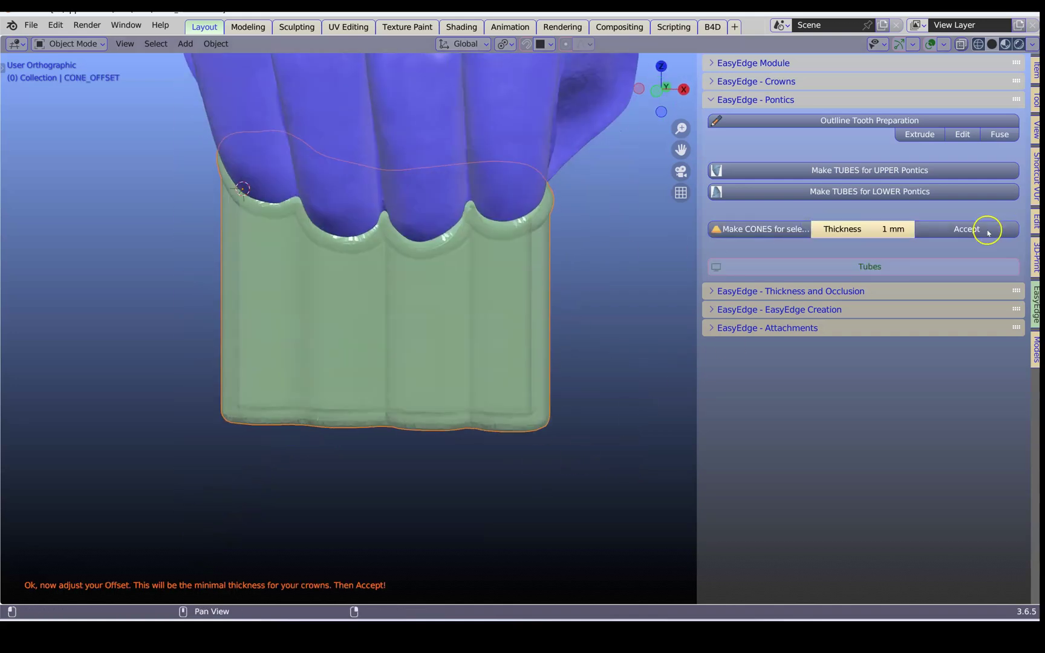
pyautogui.click(986, 229)
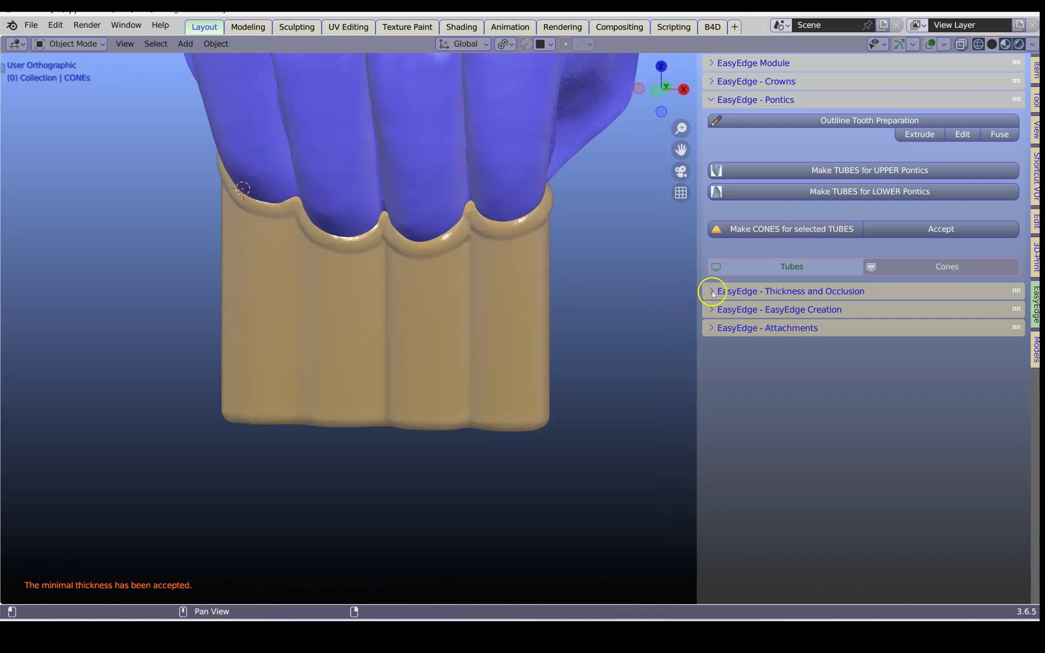
# Step: Orient the bridge to look down on its incisal edges from the lingual side and store this scene rotation for EasyEdge Creation
pyautogui.click(715, 310)
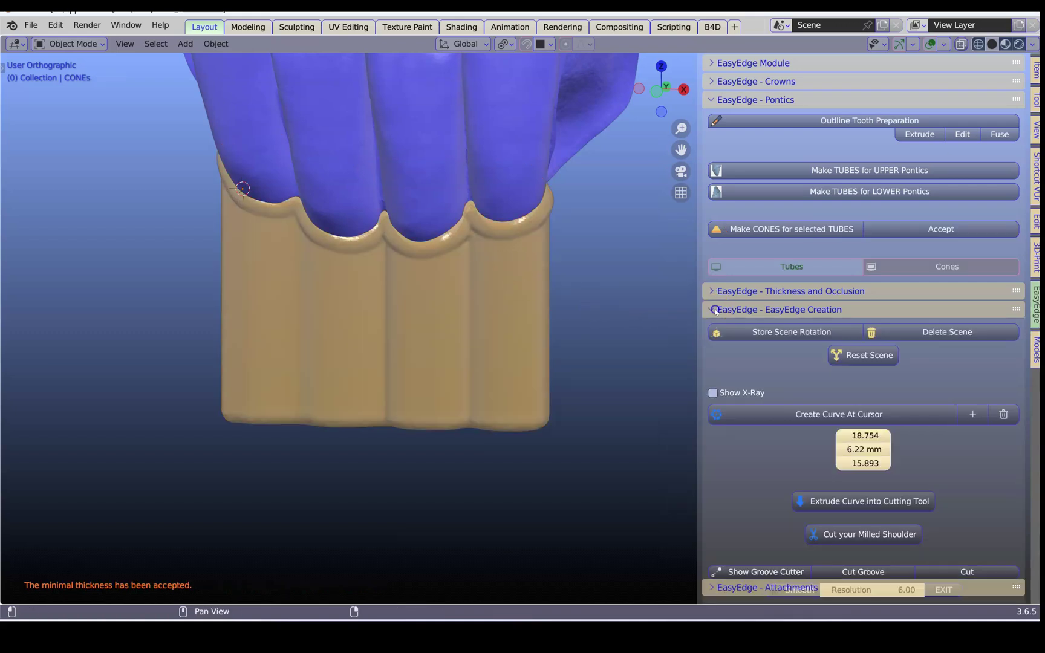
pyautogui.scroll(-2, 835, 270)
pyautogui.scroll(-2, 563, 222)
pyautogui.moveTo(563, 222); pyautogui.dragTo(336, 427, button='middle')
pyautogui.scroll(3, 327, 380)
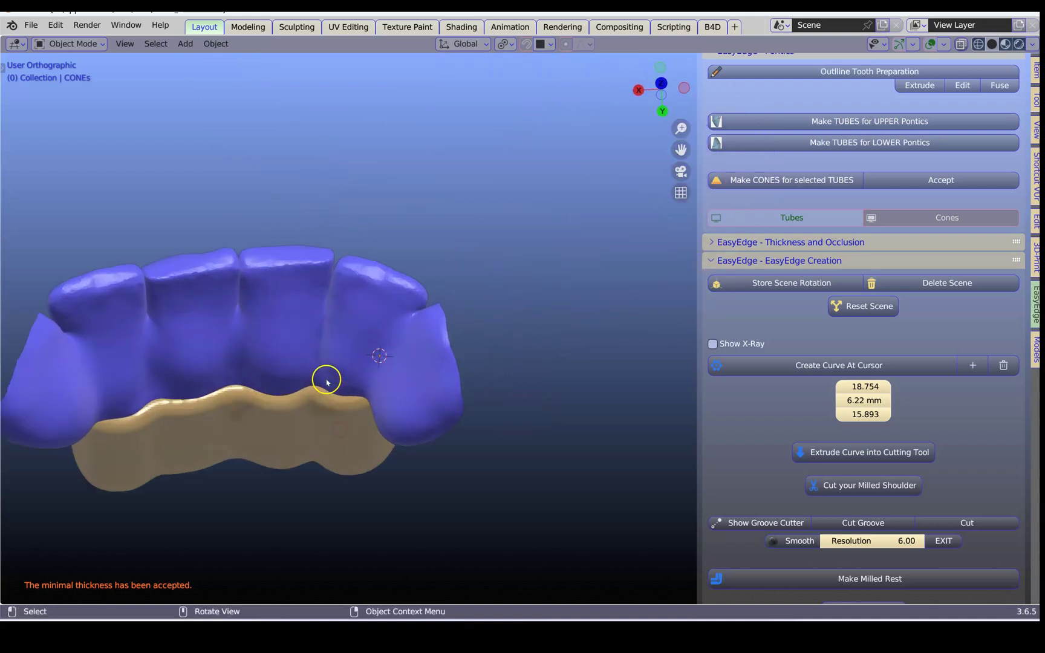
pyautogui.moveTo(326, 380); pyautogui.dragTo(424, 314, button='middle')
pyautogui.scroll(1, 389, 284)
pyautogui.scroll(-1, 424, 314)
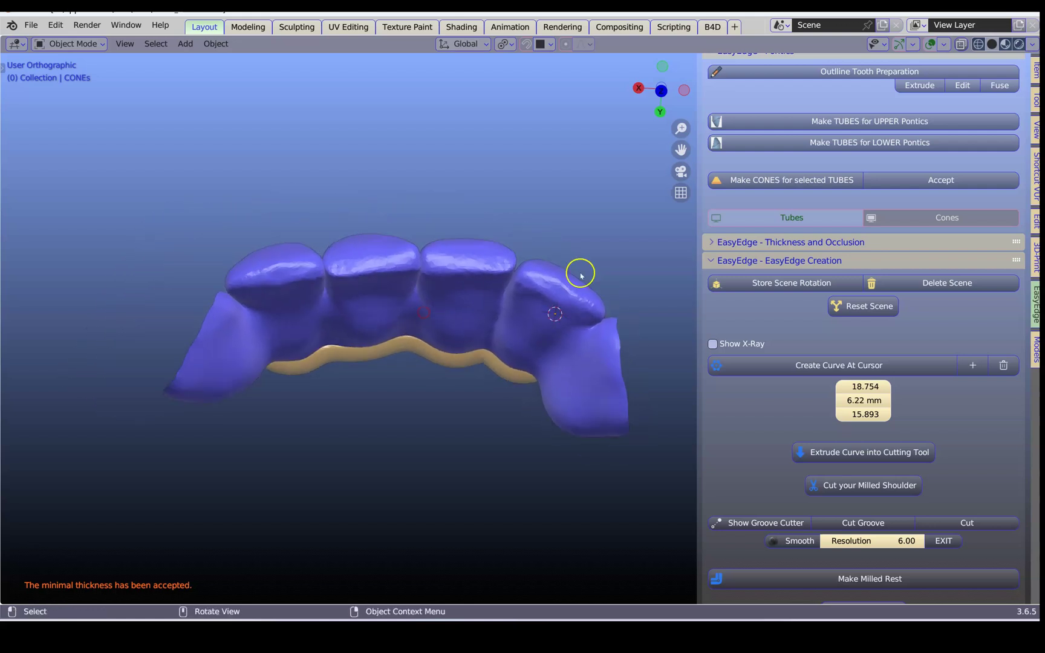
pyautogui.click(798, 284)
# Step: Tilt the bridge away from the stored orientation and reset the scene to it
pyautogui.moveTo(299, 404); pyautogui.dragTo(292, 332, button='middle')
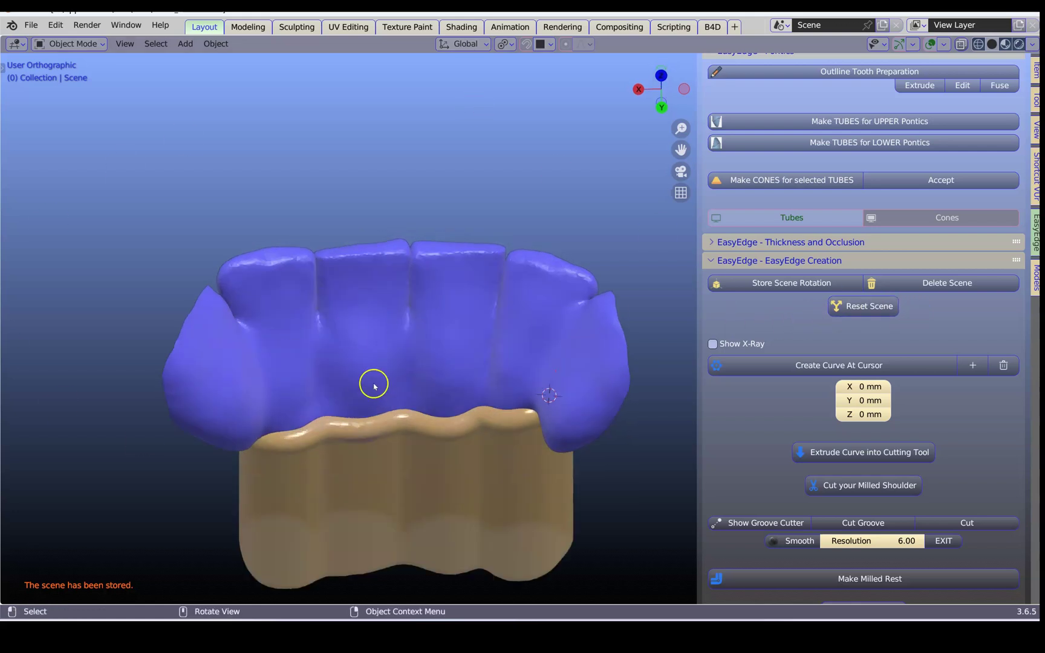
pyautogui.click(871, 312)
pyautogui.moveTo(567, 308); pyautogui.dragTo(293, 265, button='middle')
# Step: Place the 3D cursor on the incisal edge of the leftmost pontic and create a design curve there
pyautogui.click(293, 264)
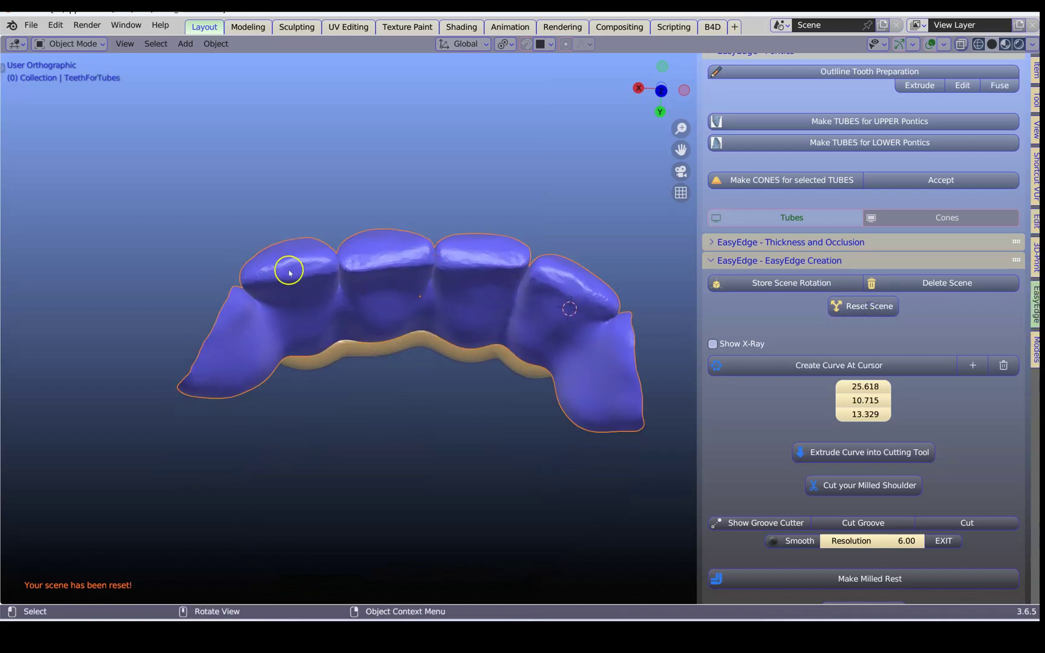
pyautogui.keyDown('shift'); pyautogui.rightClick(293, 272); pyautogui.keyUp('shift')
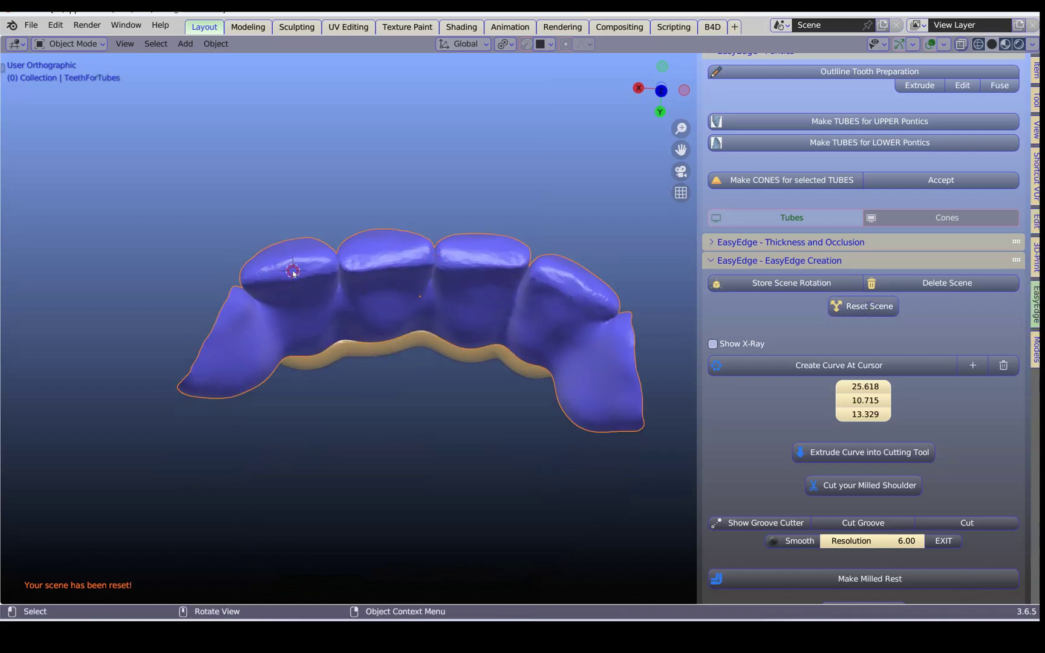
pyautogui.click(816, 366)
pyautogui.scroll(1, 322, 255)
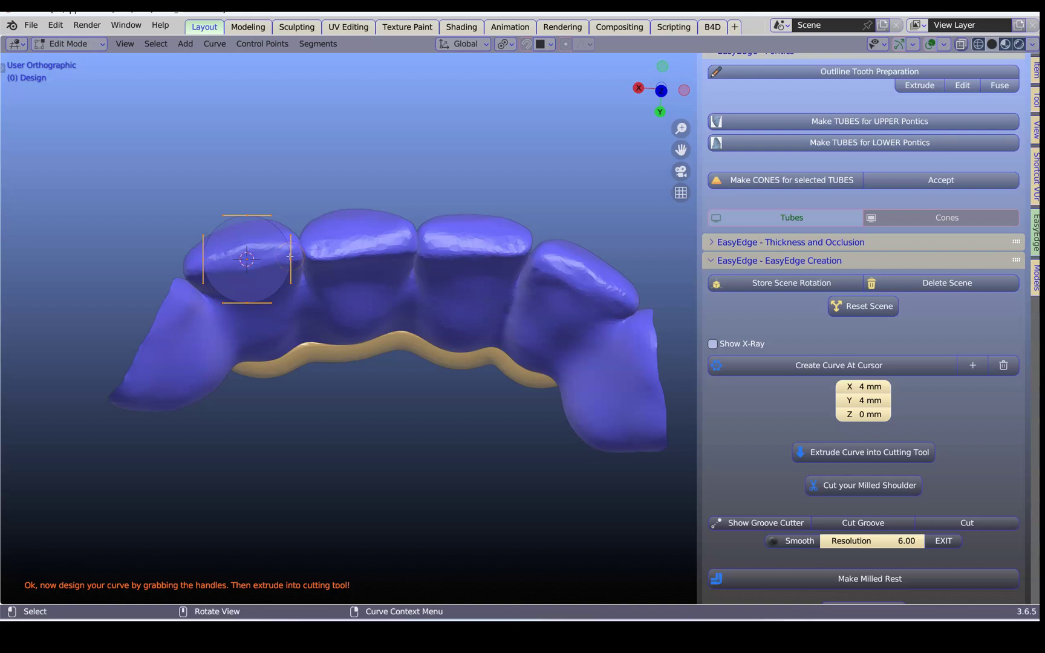
# Step: Stretch the curve's control points over all four pontics to form an elongated outline of about 21.7 × 6.1 mm
pyautogui.moveTo(292, 257); pyautogui.dragTo(666, 249)
pyautogui.moveTo(211, 253); pyautogui.dragTo(181, 267)
pyautogui.click(251, 298)
pyautogui.moveTo(251, 298); pyautogui.dragTo(427, 285)
pyautogui.click(670, 254)
pyautogui.moveTo(671, 254); pyautogui.dragTo(663, 273)
pyautogui.moveTo(259, 209); pyautogui.dragTo(433, 183)
pyautogui.scroll(1, 417, 208)
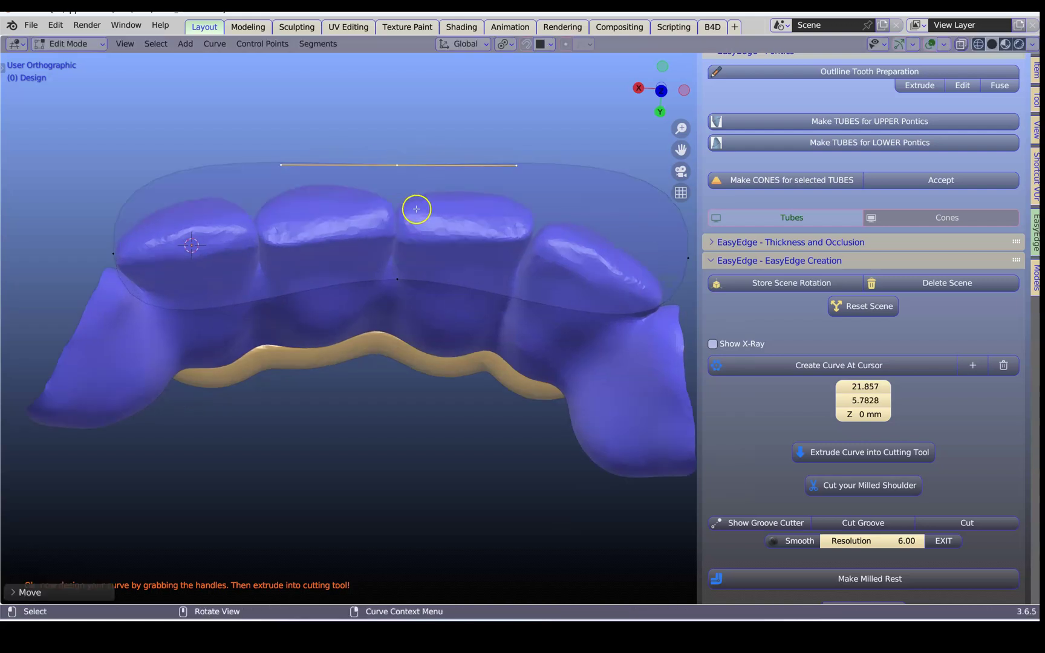
pyautogui.scroll(-2, 417, 209)
pyautogui.keyDown('shift'); pyautogui.moveTo(415, 210); pyautogui.dragTo(393, 174, button='middle'); pyautogui.keyUp('shift')
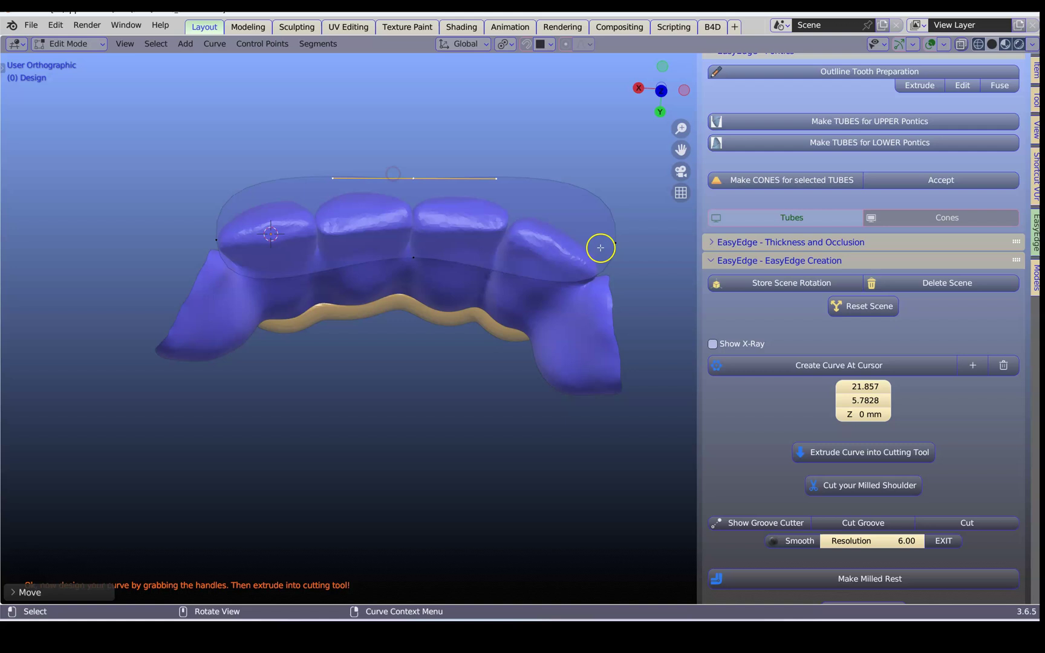
pyautogui.moveTo(615, 242); pyautogui.dragTo(612, 250)
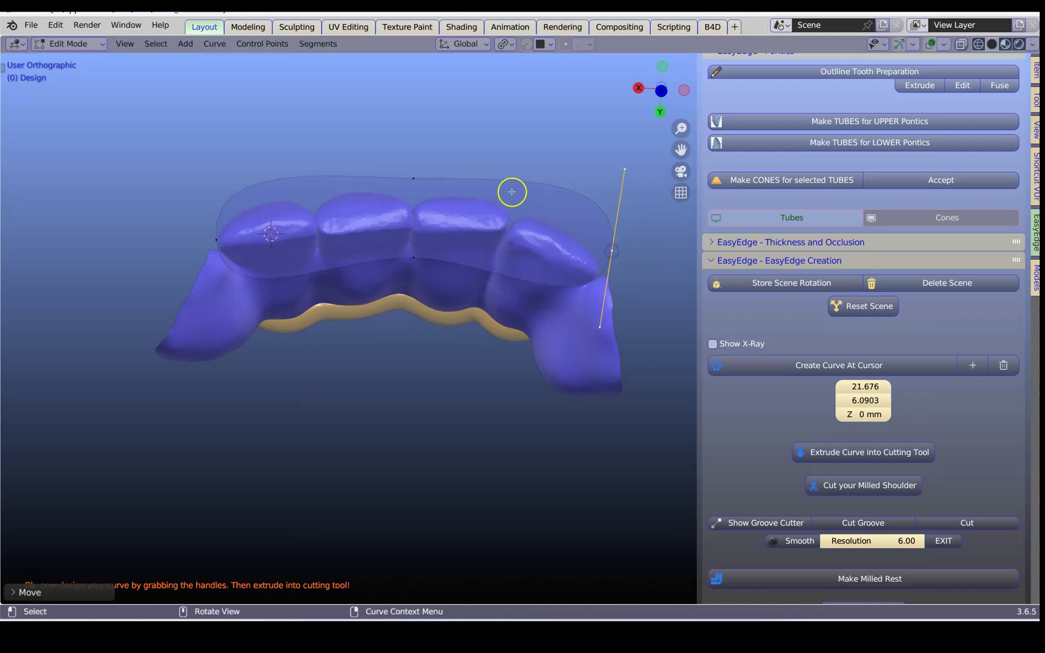
# Step: Subdivide the whole design curve three times to add control points
pyautogui.press('a')
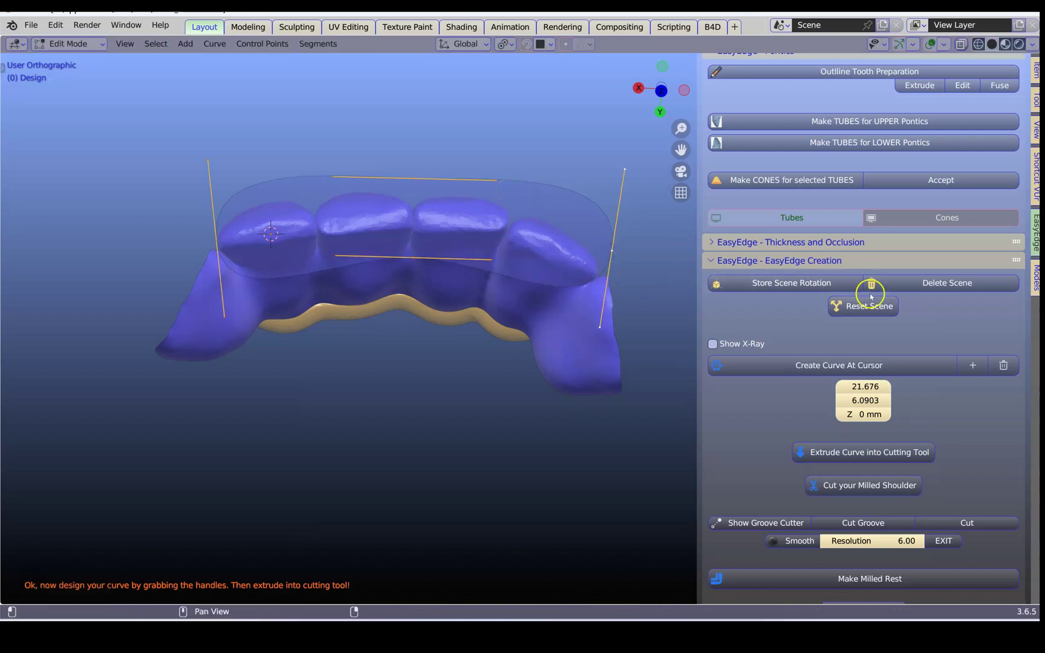
pyautogui.click(975, 365)
pyautogui.press('a')
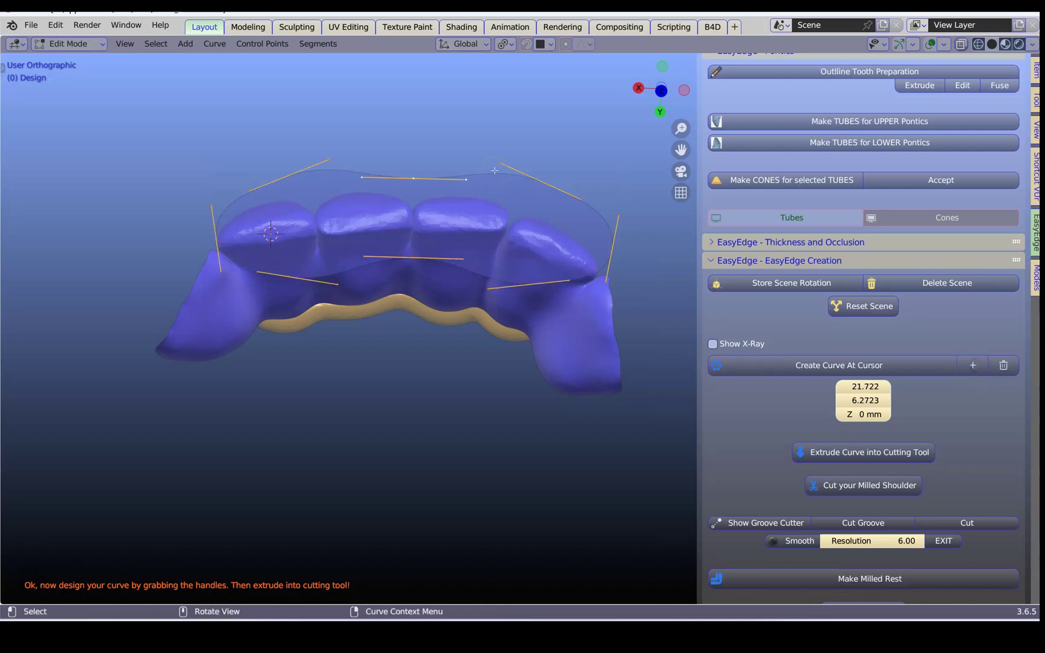
pyautogui.click(980, 365)
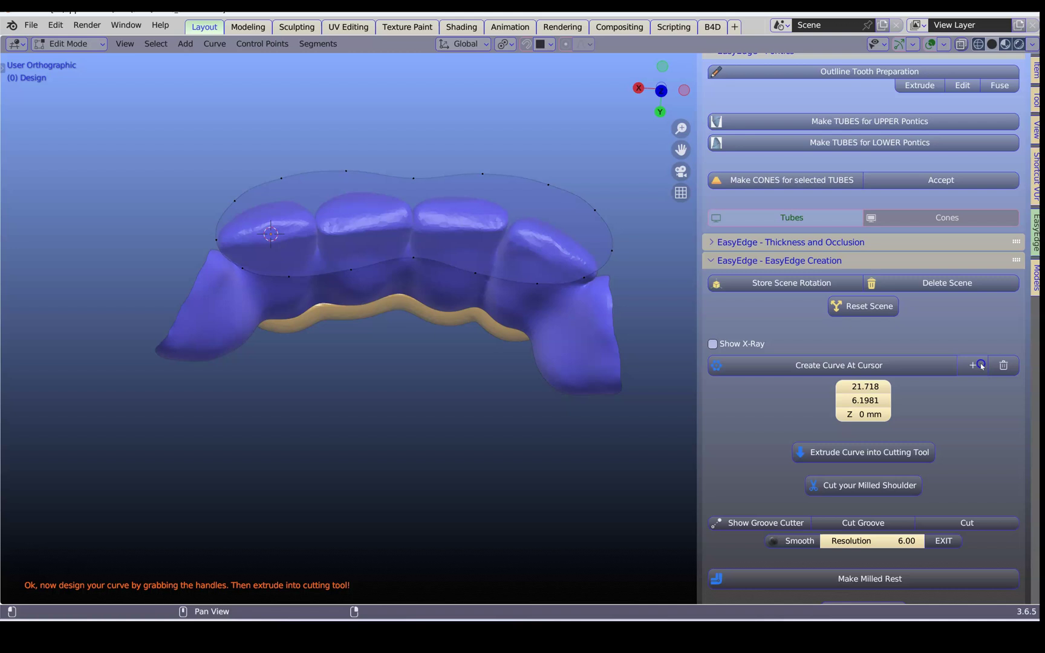
pyautogui.press('a')
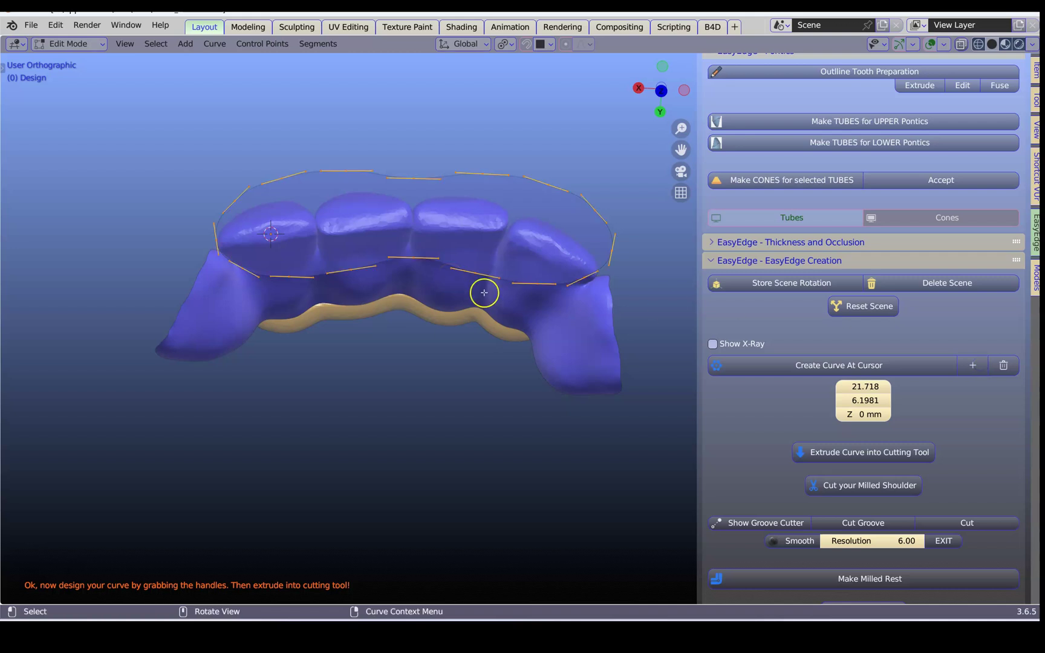
pyautogui.click(976, 365)
# Step: Move the curve points at the outer end of the rightmost pontic closer to the joint with the adjacent tooth
pyautogui.scroll(5, 336, 296)
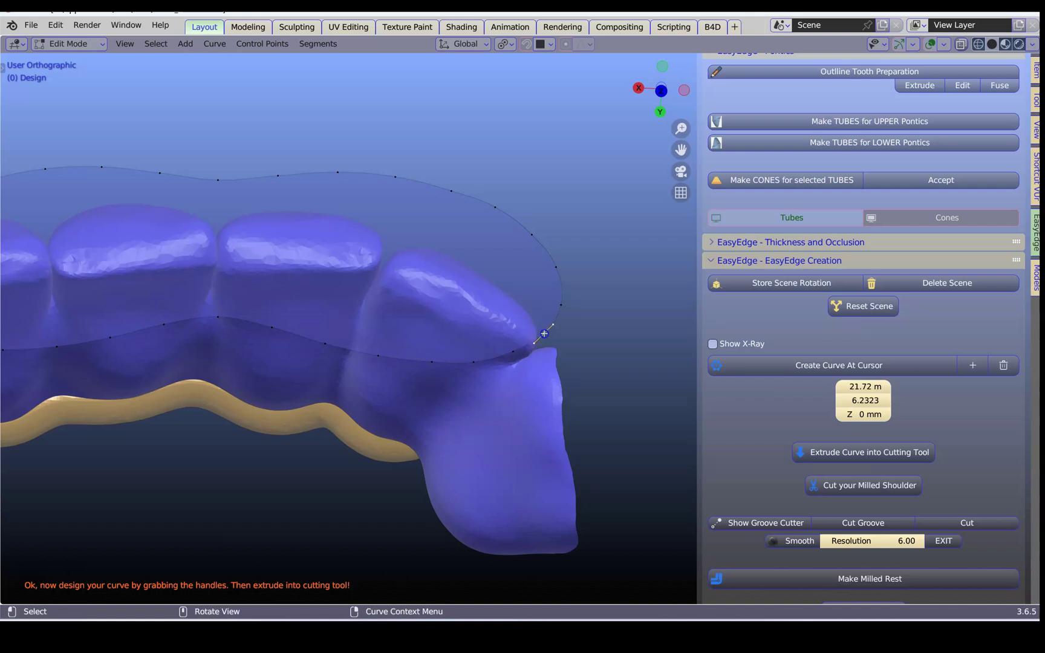
pyautogui.moveTo(544, 333); pyautogui.dragTo(515, 365)
pyautogui.moveTo(538, 349); pyautogui.dragTo(536, 351)
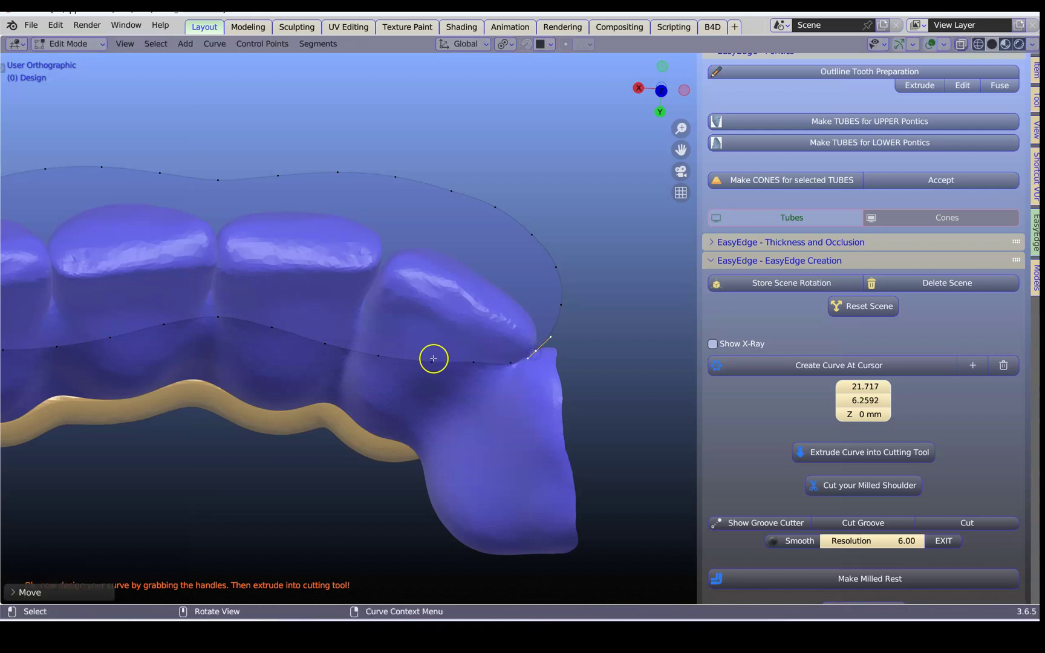
# Step: Form a rounded recess in the curve on the lingual side of the rightmost pontic by moving its points and handles
pyautogui.moveTo(434, 358); pyautogui.dragTo(447, 322)
pyautogui.moveTo(474, 361); pyautogui.dragTo(467, 392)
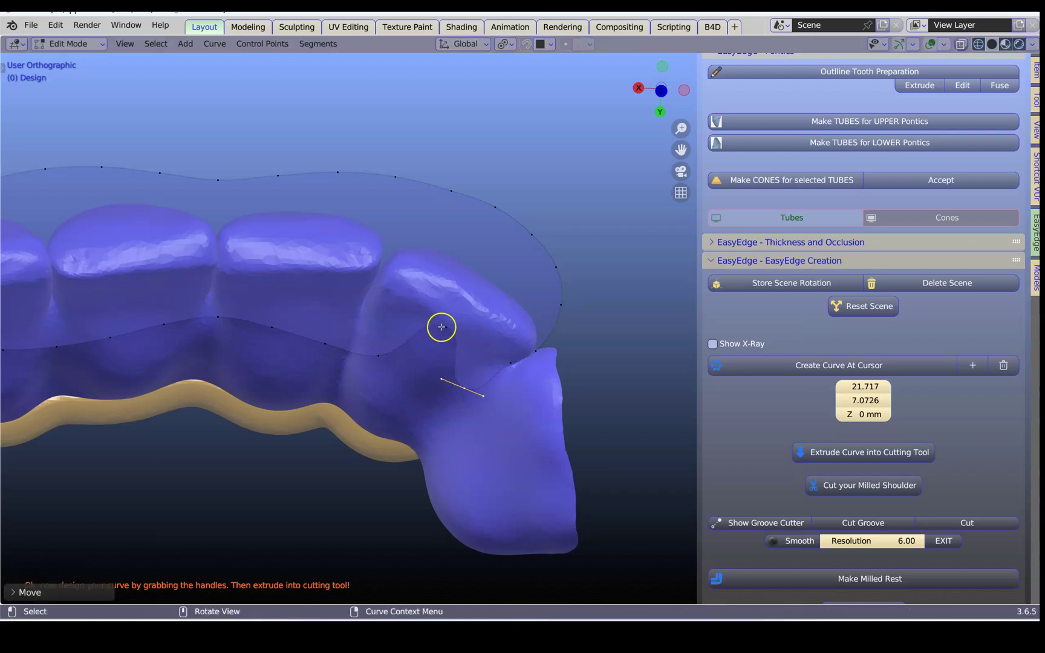
pyautogui.moveTo(428, 319); pyautogui.dragTo(388, 295)
pyautogui.moveTo(460, 336); pyautogui.dragTo(415, 367)
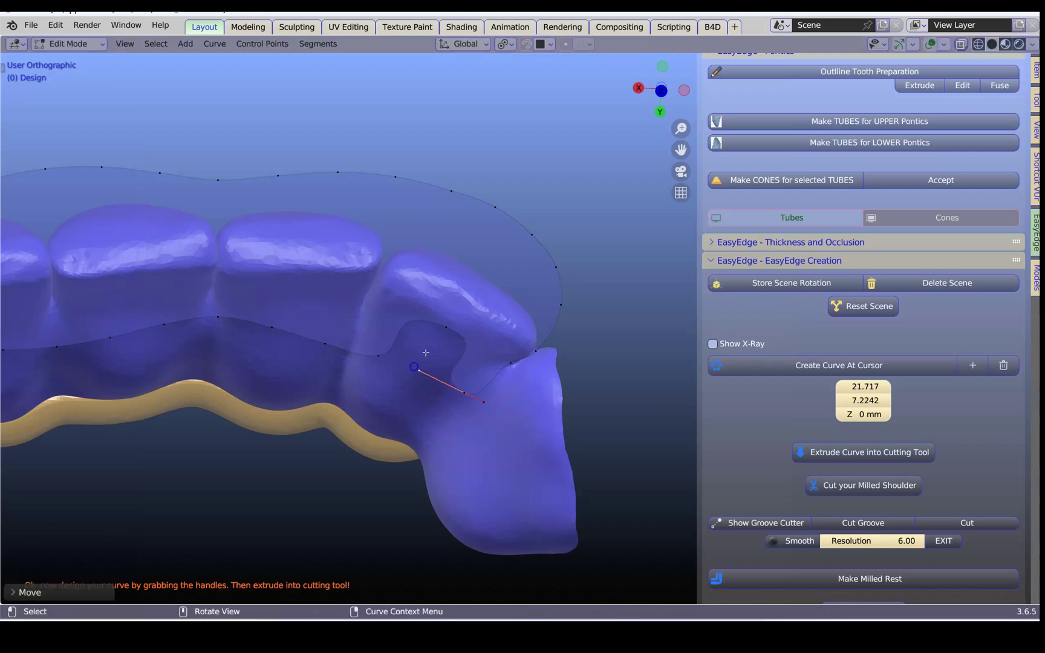
pyautogui.click(452, 331)
pyautogui.moveTo(486, 347); pyautogui.dragTo(497, 364)
pyautogui.scroll(1, 480, 336)
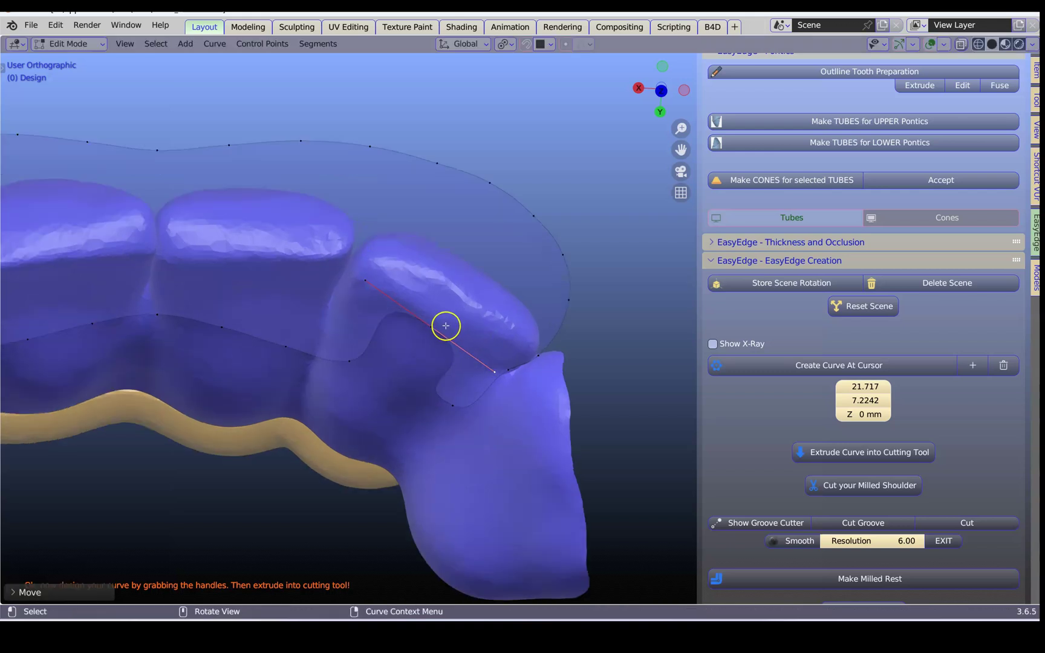
pyautogui.moveTo(430, 324); pyautogui.dragTo(435, 319)
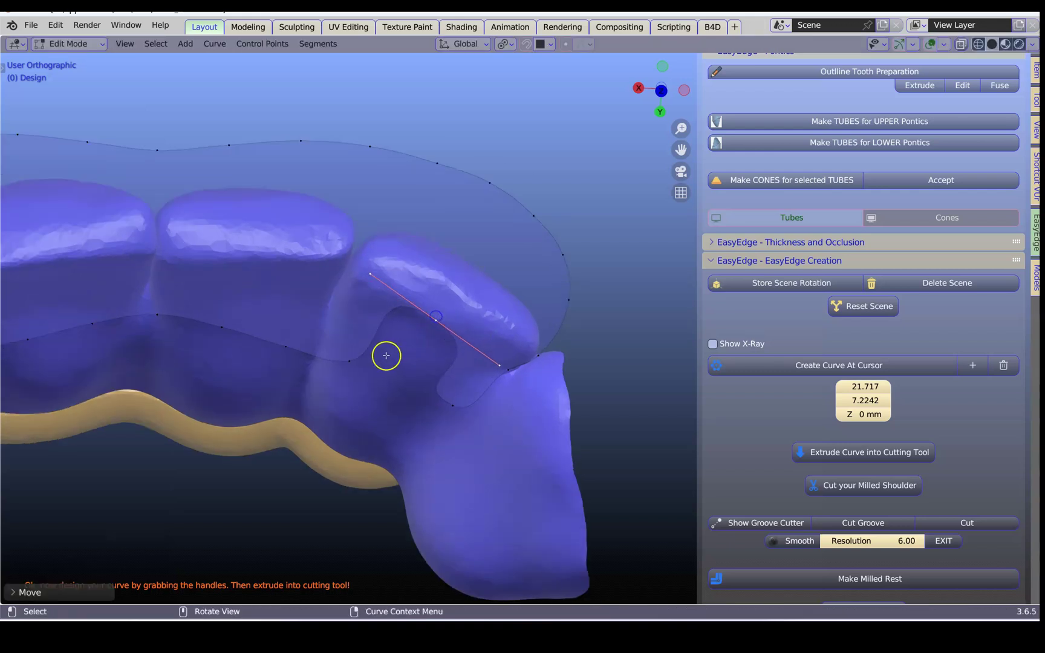
# Step: Refine the shoulders and handles on both sides of the rightmost pontic's recess
pyautogui.click(350, 362)
pyautogui.moveTo(381, 363); pyautogui.dragTo(383, 388)
pyautogui.click(436, 319)
pyautogui.moveTo(375, 278); pyautogui.dragTo(360, 274)
pyautogui.scroll(-1, 372, 308)
pyautogui.keyDown('shift'); pyautogui.moveTo(373, 297); pyautogui.dragTo(380, 276, button='middle'); pyautogui.keyUp('shift')
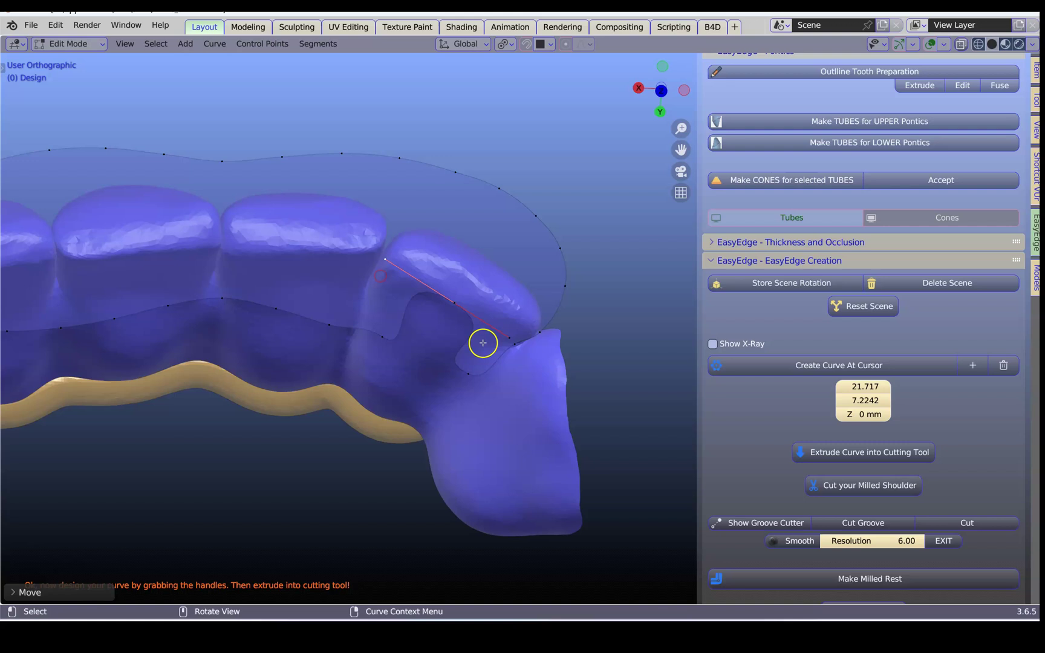
pyautogui.moveTo(509, 338); pyautogui.dragTo(500, 332)
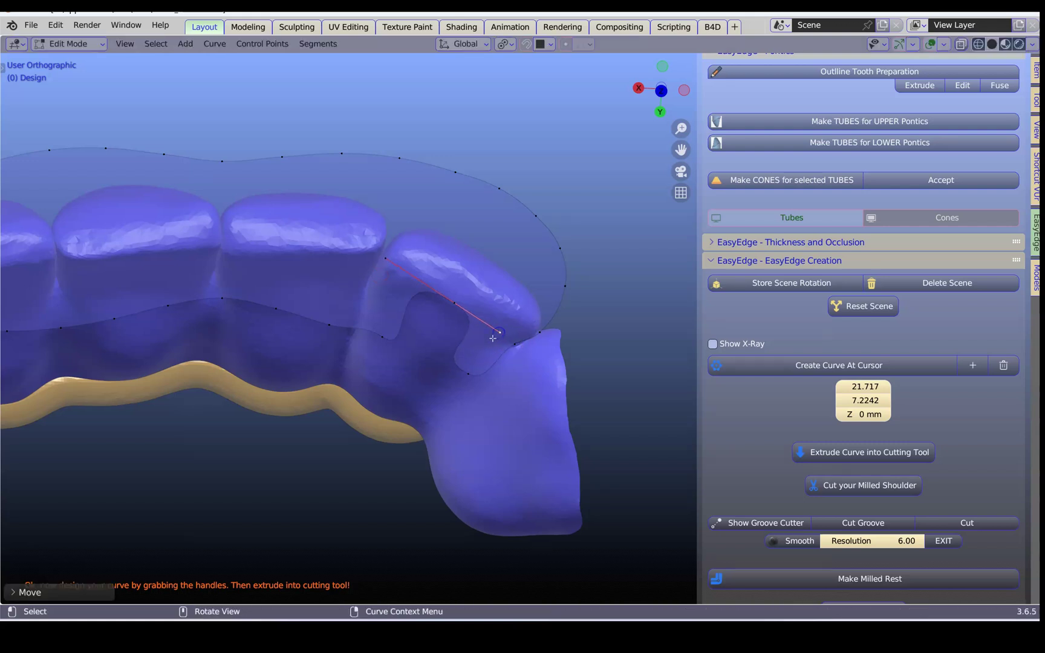
pyautogui.click(465, 372)
pyautogui.moveTo(435, 355); pyautogui.dragTo(425, 352)
# Step: Form a second rounded recess in the curve on the lingual side of the second pontic from the right
pyautogui.keyDown('shift'); pyautogui.moveTo(365, 312); pyautogui.dragTo(465, 339, button='middle'); pyautogui.keyUp('shift')
pyautogui.moveTo(376, 335); pyautogui.dragTo(408, 298)
pyautogui.moveTo(323, 325); pyautogui.dragTo(341, 295)
pyautogui.click(408, 298)
pyautogui.moveTo(429, 299); pyautogui.dragTo(478, 301)
pyautogui.moveTo(374, 336); pyautogui.dragTo(361, 345)
pyautogui.click(408, 298)
pyautogui.moveTo(336, 293); pyautogui.dragTo(310, 289)
# Step: Readjust the recess points at the rightmost pontic and reset the scene to its stored rotation
pyautogui.click(556, 330)
pyautogui.moveTo(561, 334); pyautogui.dragTo(563, 338)
pyautogui.moveTo(487, 343); pyautogui.dragTo(492, 343, button='middle')
pyautogui.click(863, 306)
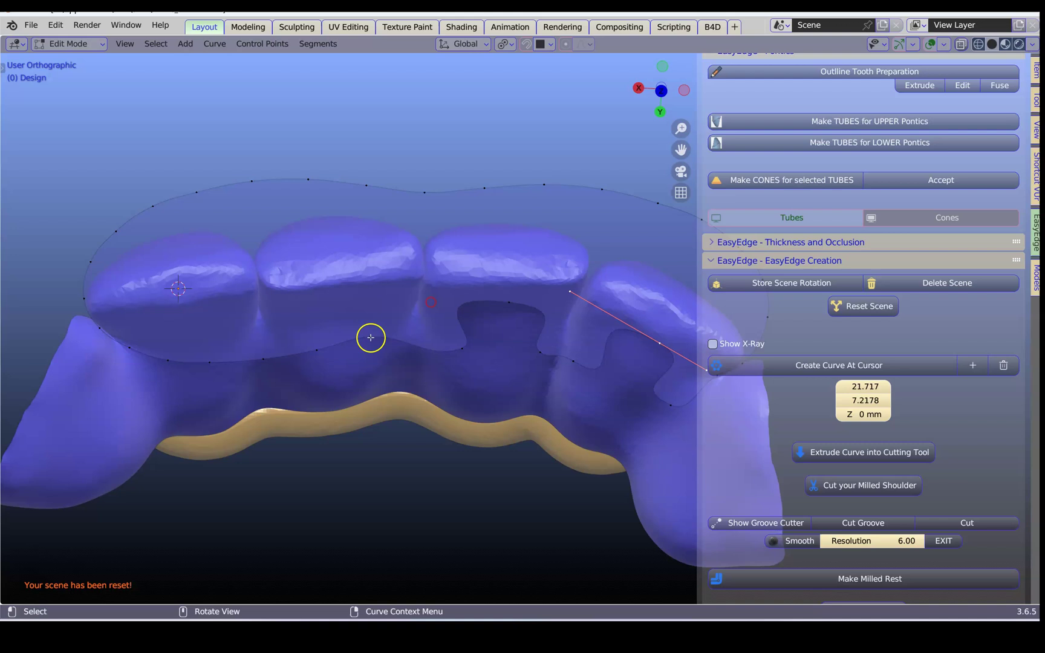
# Step: Form a rounded recess in the curve on the lingual side of the second pontic from the left
pyautogui.moveTo(369, 337); pyautogui.dragTo(408, 337)
pyautogui.moveTo(377, 330); pyautogui.dragTo(349, 347)
pyautogui.click(340, 301)
pyautogui.moveTo(366, 297); pyautogui.dragTo(441, 289)
pyautogui.moveTo(313, 305); pyautogui.dragTo(276, 302)
pyautogui.moveTo(265, 359); pyautogui.dragTo(327, 357)
pyautogui.moveTo(409, 337); pyautogui.dragTo(417, 348)
pyautogui.click(345, 300)
pyautogui.moveTo(438, 299); pyautogui.dragTo(442, 290)
pyautogui.moveTo(416, 347); pyautogui.dragTo(423, 357)
# Step: Lower and even out the curve points between the recesses of the three rightmost pontics
pyautogui.moveTo(462, 349); pyautogui.dragTo(456, 357)
pyautogui.moveTo(573, 361); pyautogui.dragTo(569, 369)
pyautogui.moveTo(661, 343); pyautogui.dragTo(655, 347)
pyautogui.click(541, 355)
pyautogui.moveTo(541, 359); pyautogui.dragTo(533, 367)
pyautogui.moveTo(571, 374); pyautogui.dragTo(567, 382)
pyautogui.moveTo(456, 357); pyautogui.dragTo(415, 363)
pyautogui.click(340, 301)
# Step: Form a rounded recess on the lingual side of the leftmost pontic and fit the curve around its outer end
pyautogui.moveTo(206, 363); pyautogui.dragTo(257, 351)
pyautogui.moveTo(175, 358); pyautogui.dragTo(191, 318)
pyautogui.moveTo(129, 348); pyautogui.dragTo(172, 378)
pyautogui.click(180, 321)
pyautogui.moveTo(159, 327); pyautogui.dragTo(101, 322)
pyautogui.moveTo(212, 320); pyautogui.dragTo(257, 319)
pyautogui.moveTo(261, 350); pyautogui.dragTo(225, 367)
pyautogui.moveTo(100, 328); pyautogui.dragTo(82, 301)
pyautogui.moveTo(180, 375); pyautogui.dragTo(165, 371)
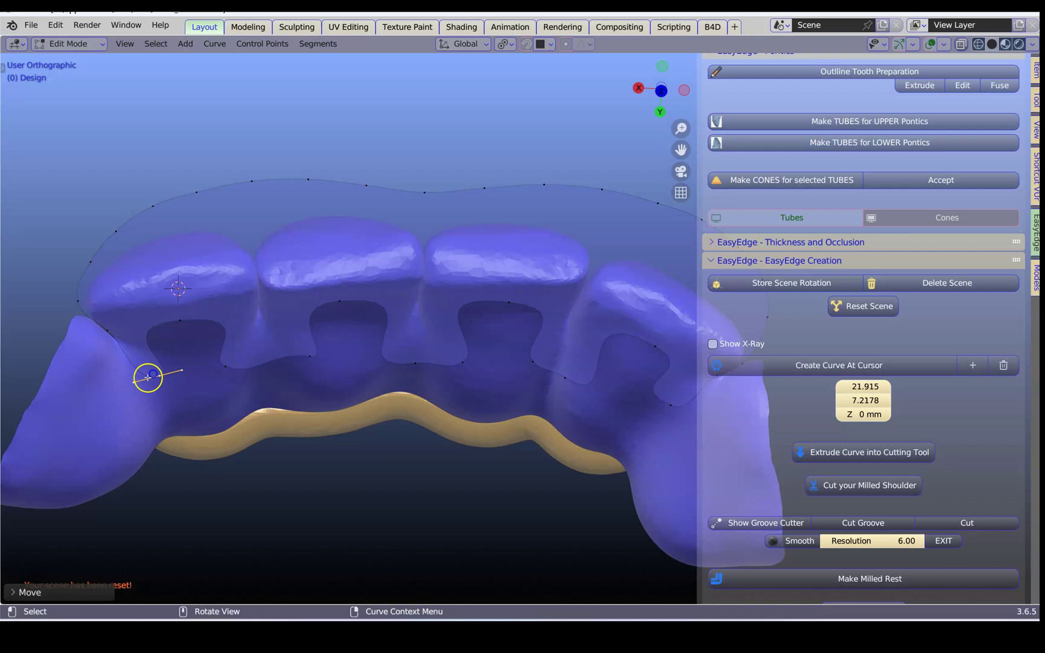
# Step: Widen the leftmost pontic's recess and reshape the curve lobe between it and the neighbouring recess
pyautogui.moveTo(182, 327); pyautogui.dragTo(202, 319)
pyautogui.moveTo(224, 370); pyautogui.dragTo(244, 362)
pyautogui.moveTo(257, 310); pyautogui.dragTo(245, 307)
pyautogui.moveTo(246, 358); pyautogui.dragTo(212, 372)
# Step: Widen the recess of the second pontic from the left and adjust the lobe points on both sides of it
pyautogui.moveTo(310, 357); pyautogui.dragTo(300, 365)
pyautogui.moveTo(339, 301); pyautogui.dragTo(332, 300)
pyautogui.moveTo(269, 307); pyautogui.dragTo(245, 308)
pyautogui.moveTo(302, 367); pyautogui.dragTo(311, 372)
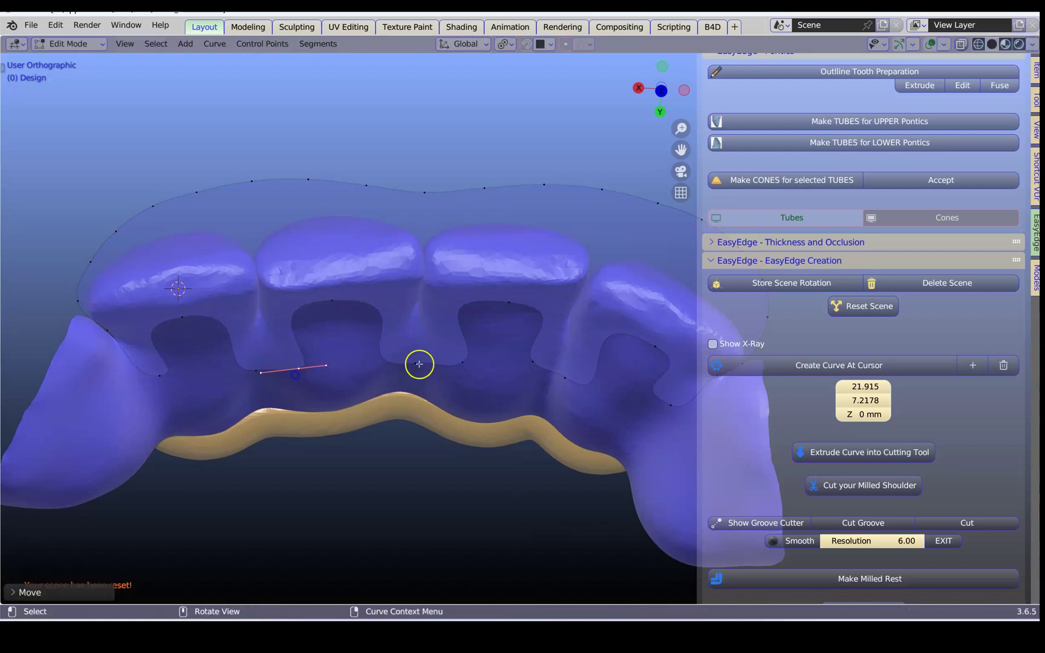
pyautogui.moveTo(419, 364); pyautogui.dragTo(406, 368)
pyautogui.moveTo(256, 370); pyautogui.dragTo(247, 374)
# Step: Lower the lobe points beside the rightmost pontic's recess and broaden its top with the handles
pyautogui.moveTo(565, 378); pyautogui.dragTo(562, 388)
pyautogui.moveTo(671, 407); pyautogui.dragTo(665, 426)
pyautogui.scroll(-1, 572, 363)
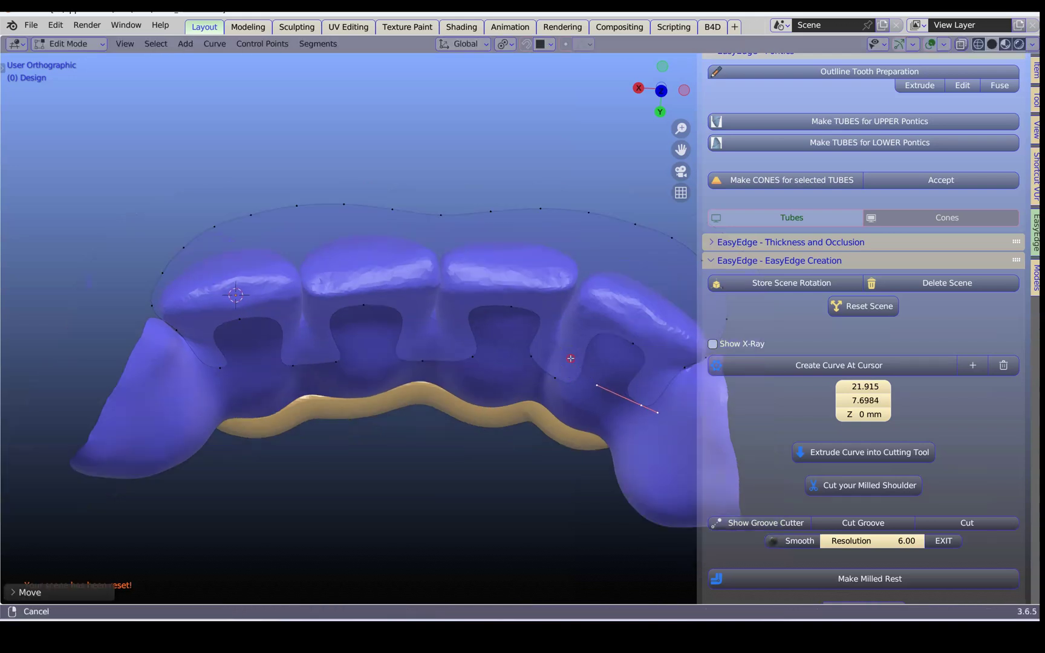
pyautogui.keyDown('shift'); pyautogui.moveTo(570, 359); pyautogui.dragTo(524, 338, button='middle'); pyautogui.keyUp('shift')
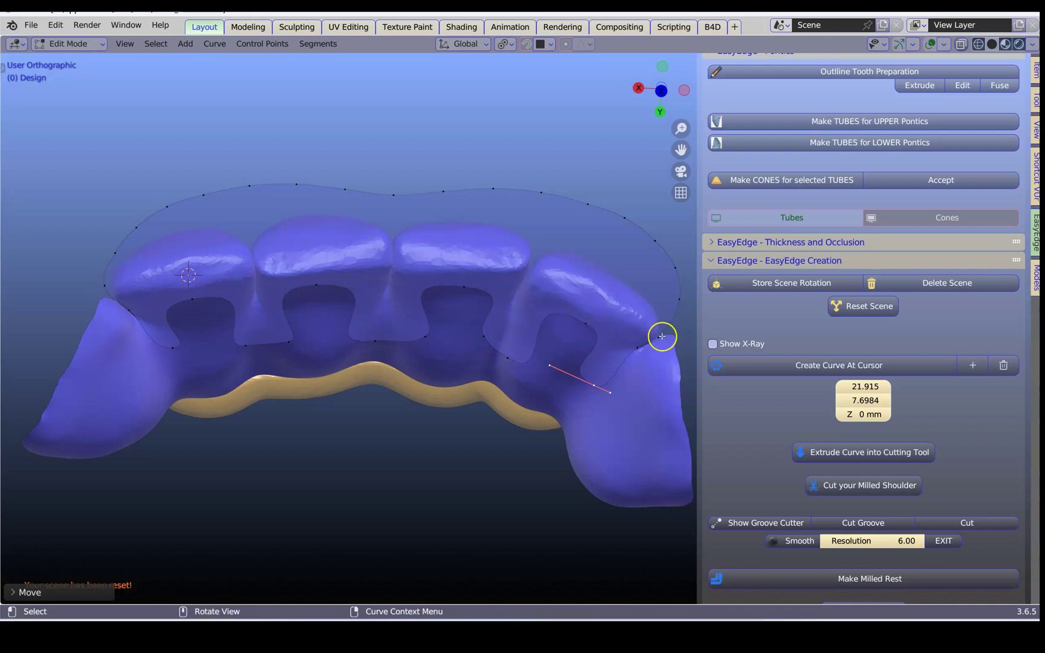
pyautogui.moveTo(636, 349); pyautogui.dragTo(633, 357)
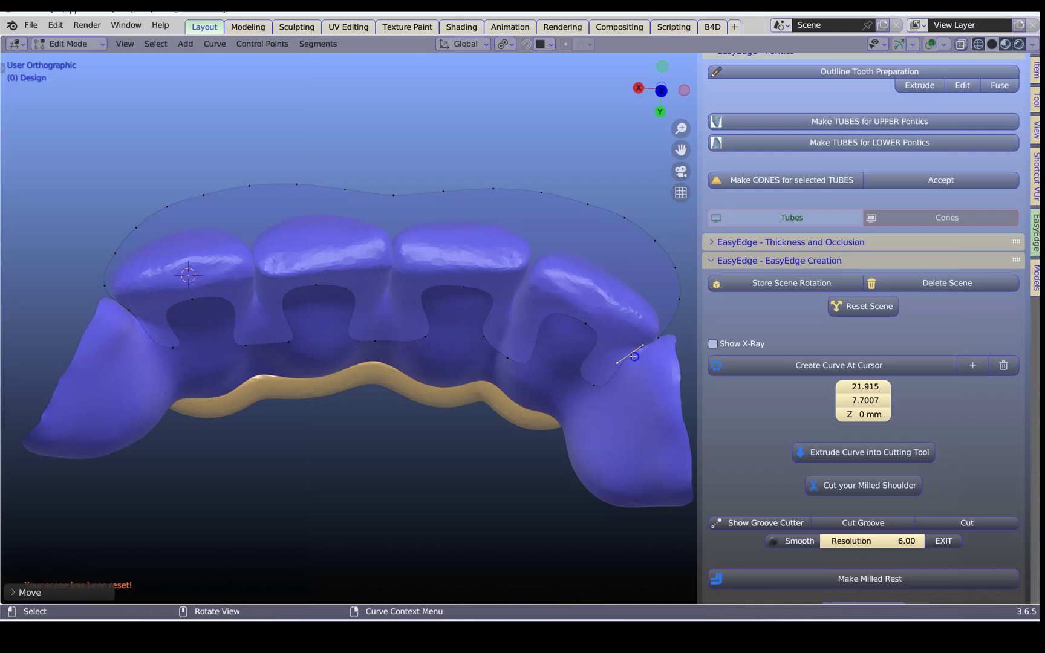
pyautogui.click(573, 321)
pyautogui.moveTo(516, 293); pyautogui.dragTo(504, 287)
pyautogui.moveTo(622, 341); pyautogui.dragTo(635, 360)
# Step: Extrude the finished design curve into a cutting tool
pyautogui.keyDown('shift'); pyautogui.moveTo(323, 286); pyautogui.dragTo(317, 317, button='middle'); pyautogui.keyUp('shift')
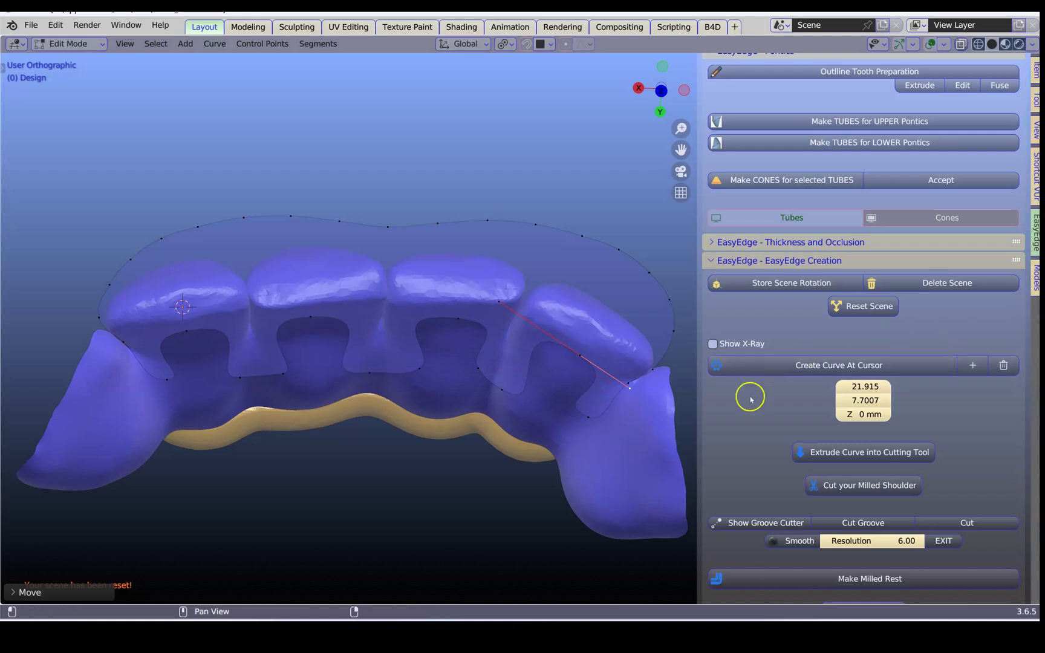
pyautogui.click(873, 455)
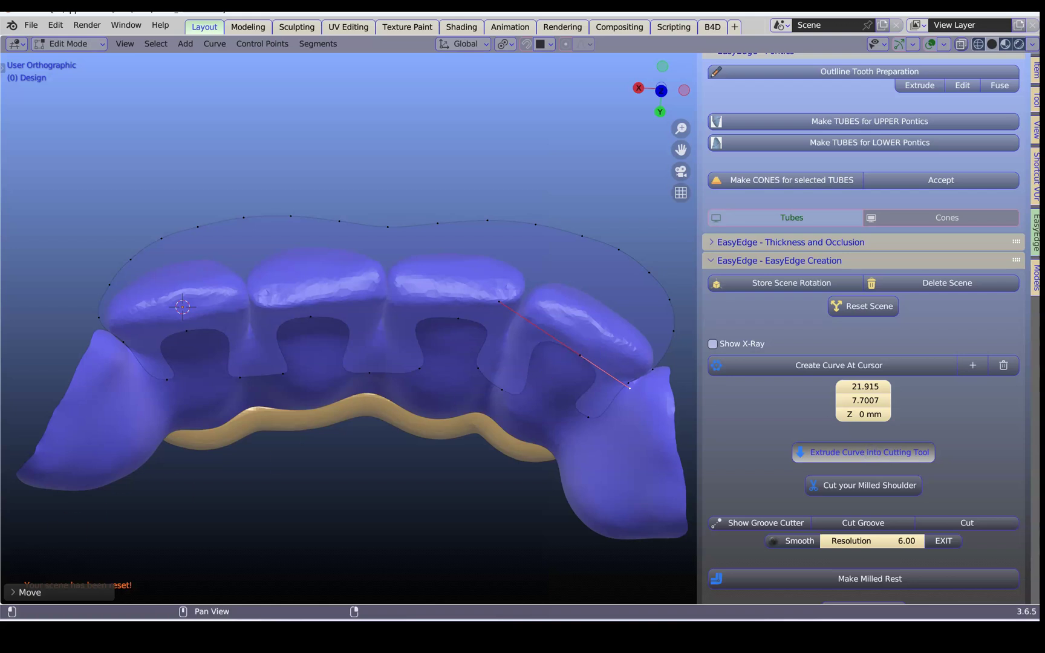
# Step: Examine the cutting tool from several sides, checking its recessed lingual walls against the pontics
pyautogui.moveTo(366, 346); pyautogui.dragTo(194, 266, button='middle')
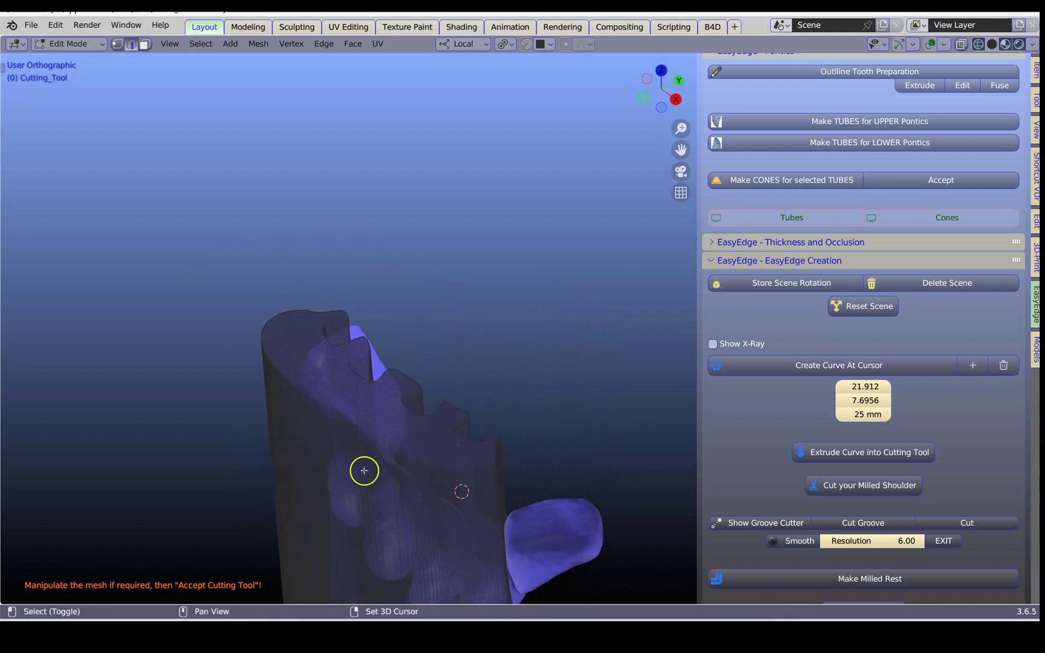
pyautogui.keyDown('shift'); pyautogui.moveTo(364, 471); pyautogui.dragTo(370, 331, button='middle'); pyautogui.keyUp('shift')
pyautogui.scroll(5, 359, 381)
pyautogui.moveTo(359, 381); pyautogui.dragTo(422, 346, button='middle')
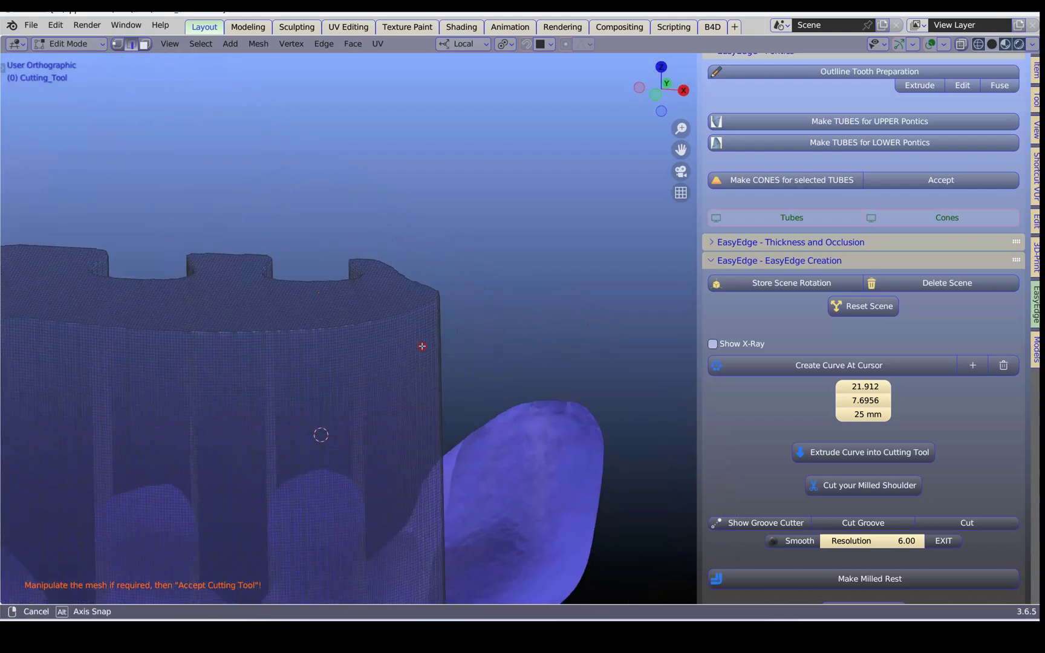
pyautogui.keyDown('shift'); pyautogui.moveTo(373, 411); pyautogui.dragTo(564, 112, button='middle'); pyautogui.keyUp('shift')
pyautogui.moveTo(413, 198); pyautogui.dragTo(192, 275, button='middle')
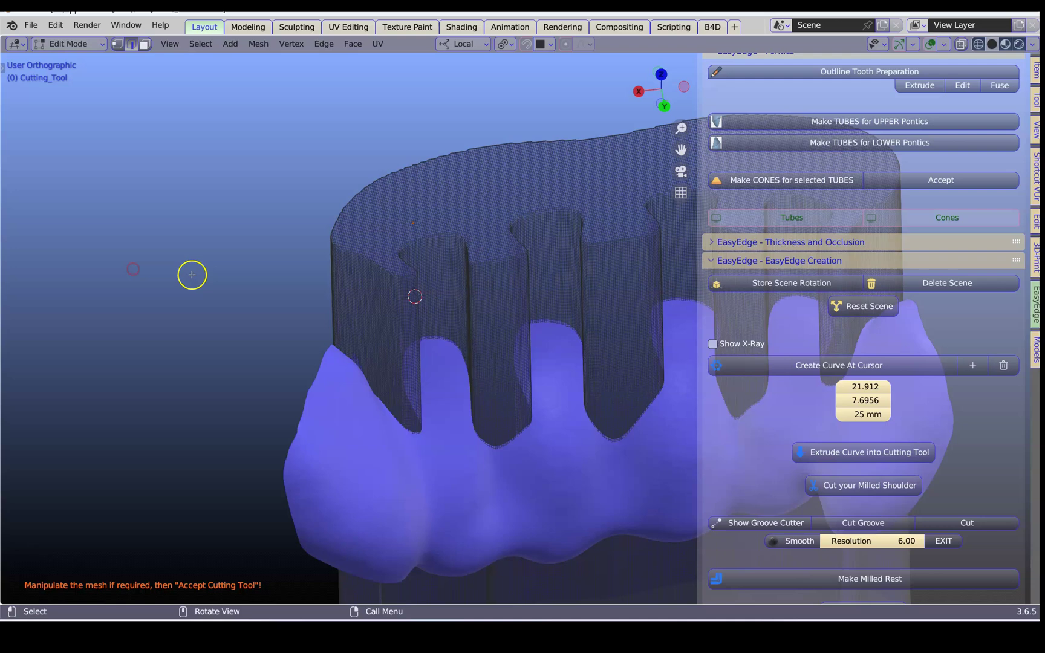
pyautogui.keyDown('shift'); pyautogui.moveTo(493, 308); pyautogui.dragTo(401, 333, button='middle'); pyautogui.keyUp('shift')
pyautogui.scroll(1, 381, 266)
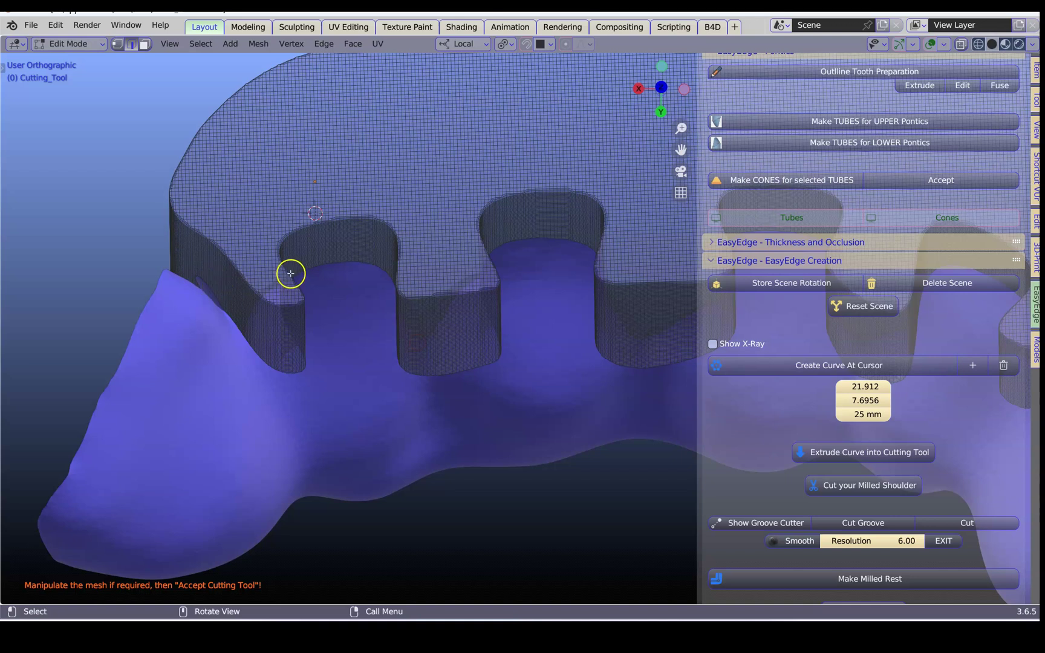
pyautogui.moveTo(291, 273); pyautogui.dragTo(488, 248, button='middle')
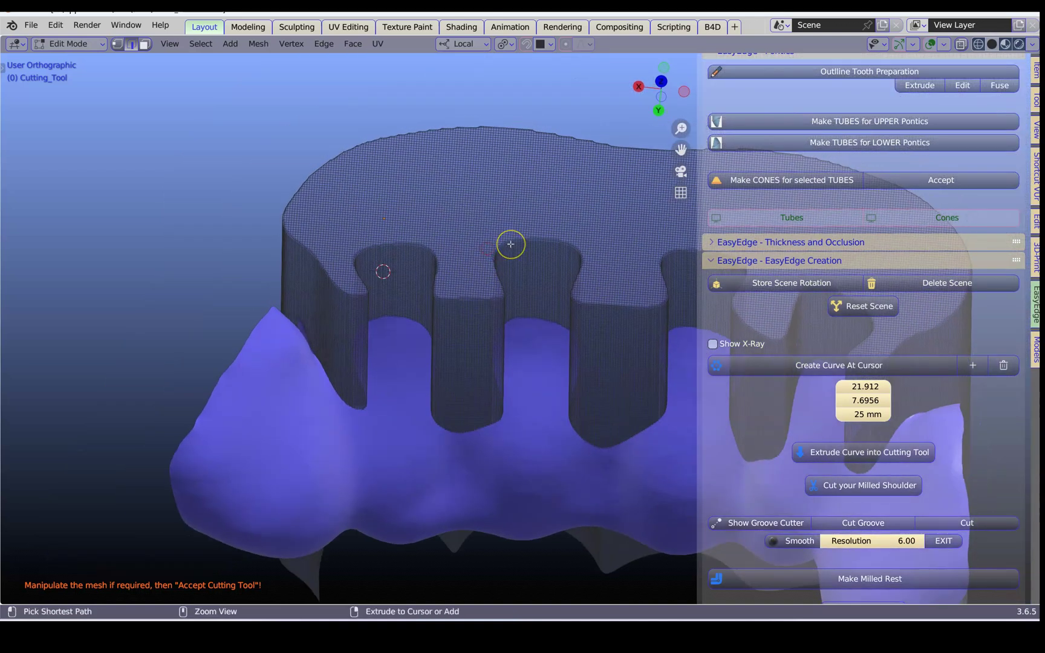
# Step: Undo the cutting-tool extrusion and reset the scene to bring back the editable design curve
pyautogui.hotkey('ctrl', 'z')
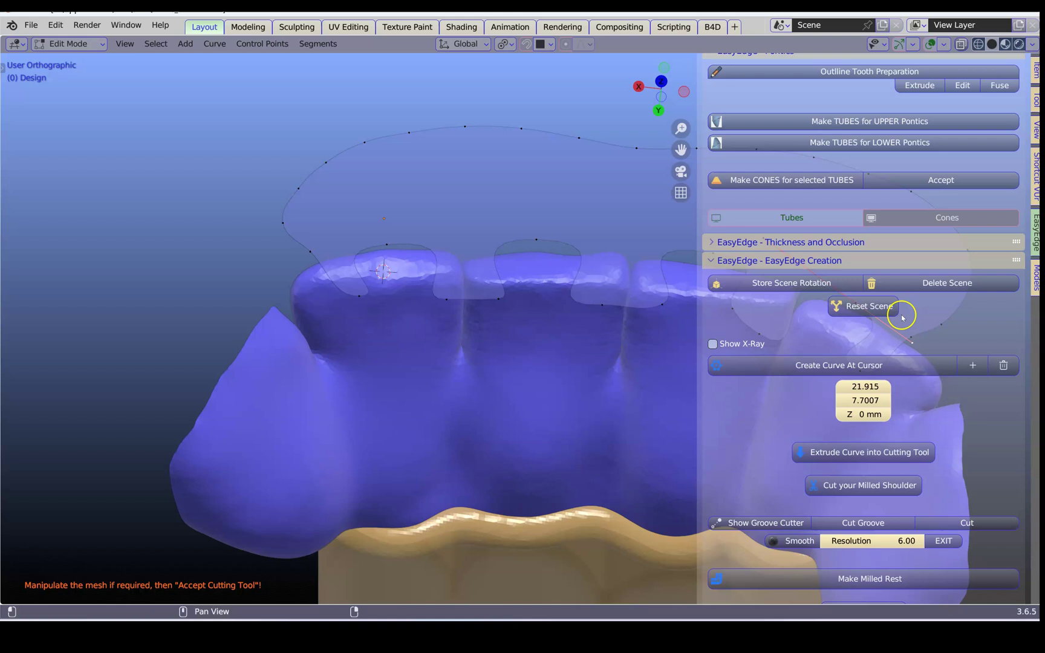
pyautogui.click(868, 304)
pyautogui.keyDown('shift'); pyautogui.moveTo(492, 325); pyautogui.dragTo(504, 187, button='middle'); pyautogui.keyUp('shift')
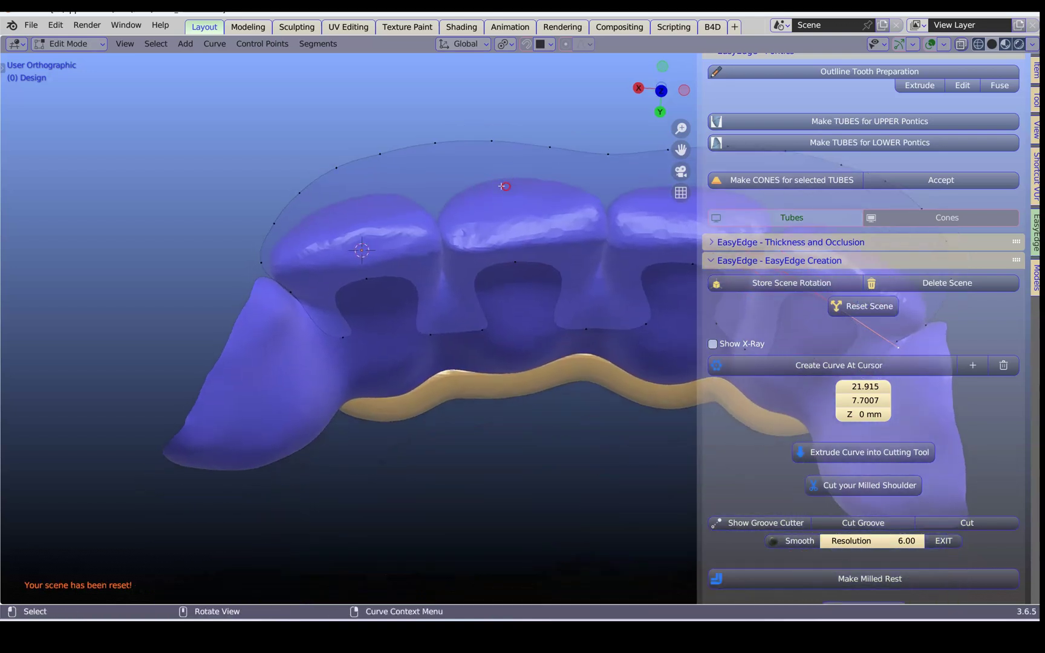
# Step: Fine-tune the design curve's points where it passes between the leftmost pontic and the neighbouring abutment
pyautogui.scroll(3, 196, 277)
pyautogui.keyDown('shift'); pyautogui.moveTo(201, 288); pyautogui.dragTo(344, 362, button='middle'); pyautogui.keyUp('shift')
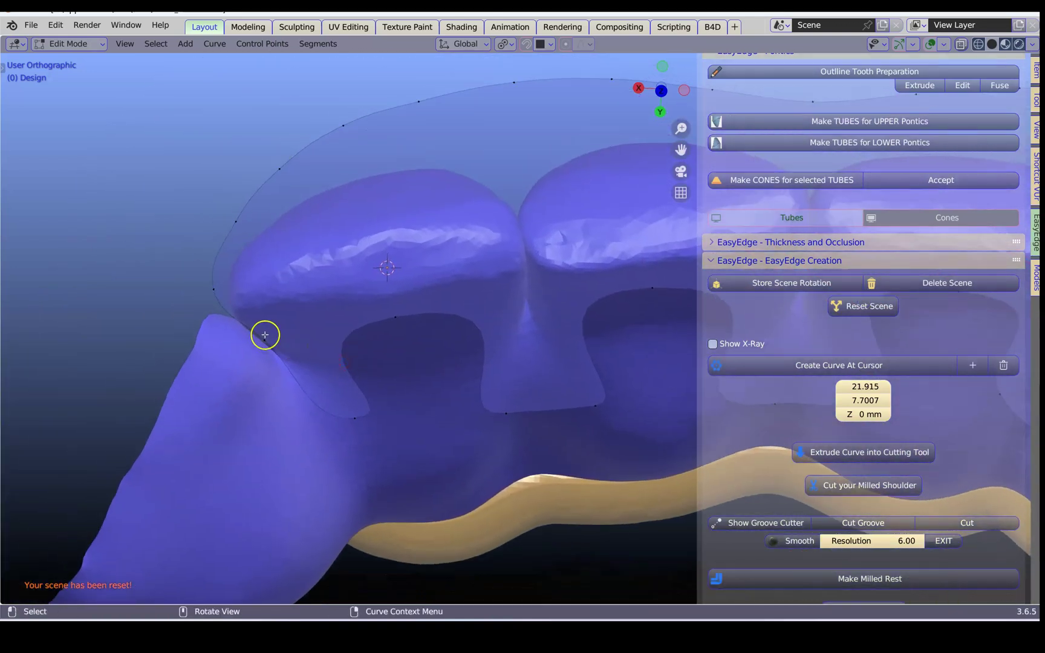
pyautogui.moveTo(265, 335); pyautogui.dragTo(275, 336)
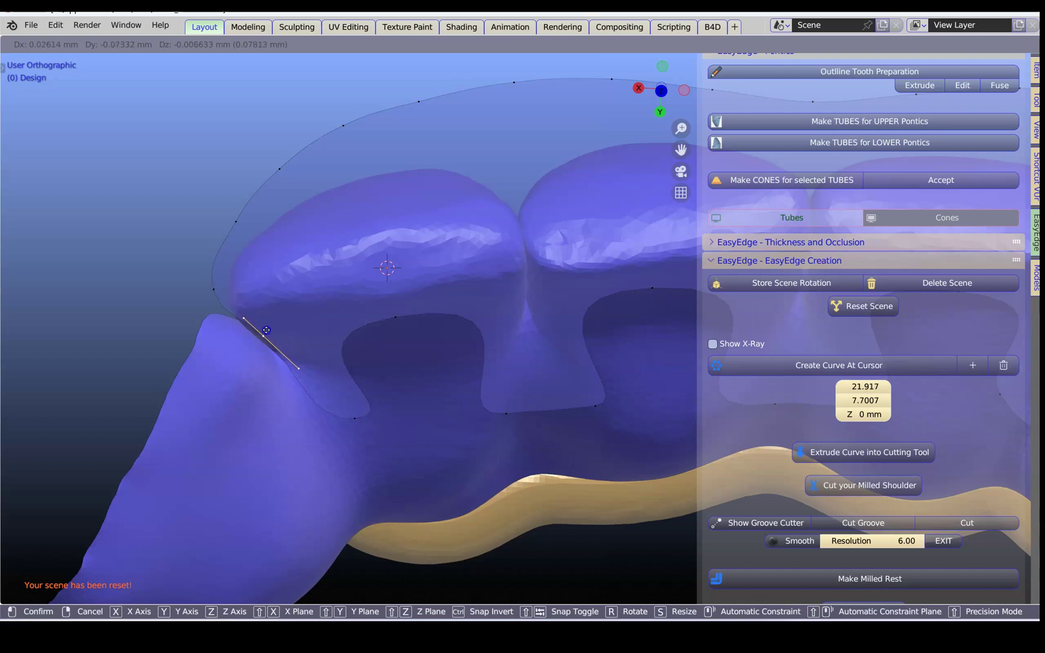
pyautogui.moveTo(270, 335); pyautogui.dragTo(269, 335)
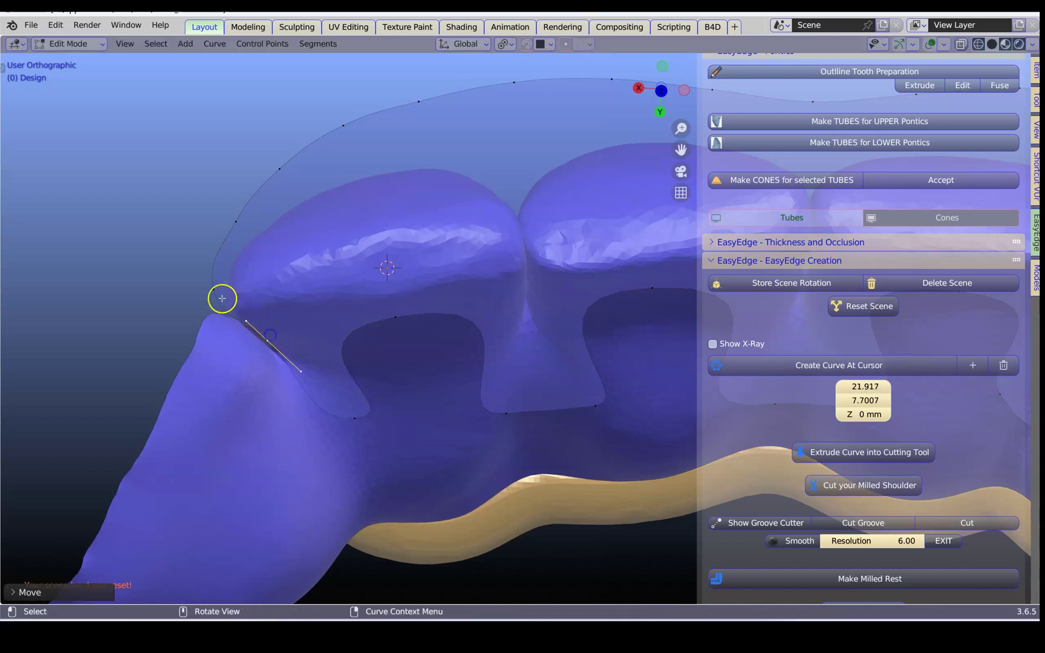
pyautogui.moveTo(216, 286); pyautogui.dragTo(216, 278)
pyautogui.moveTo(266, 342); pyautogui.dragTo(264, 345)
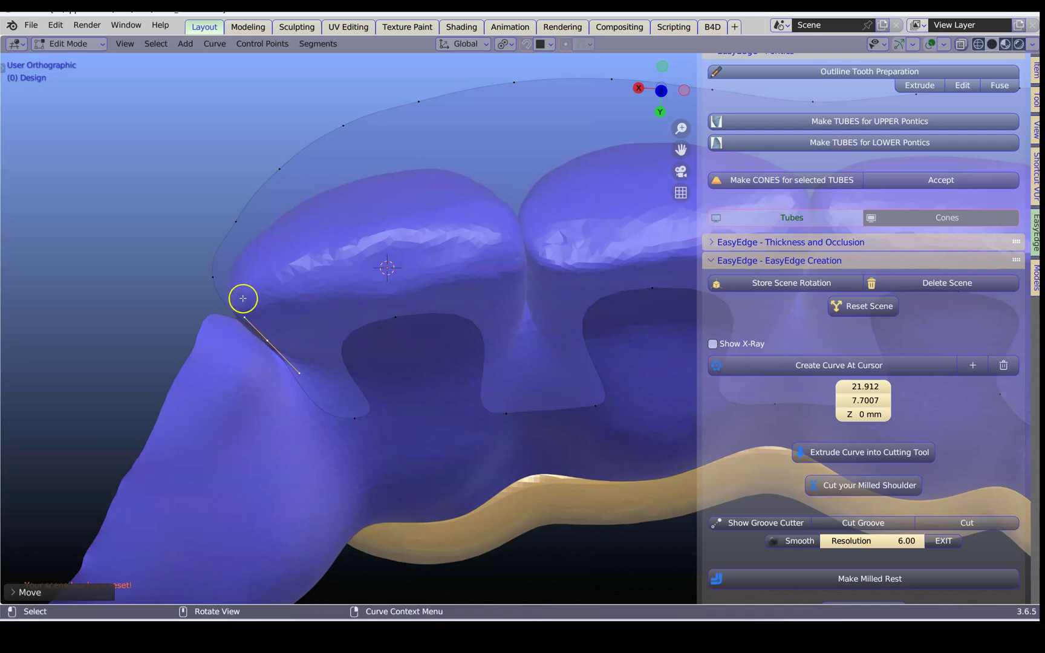
pyautogui.scroll(2, 252, 325)
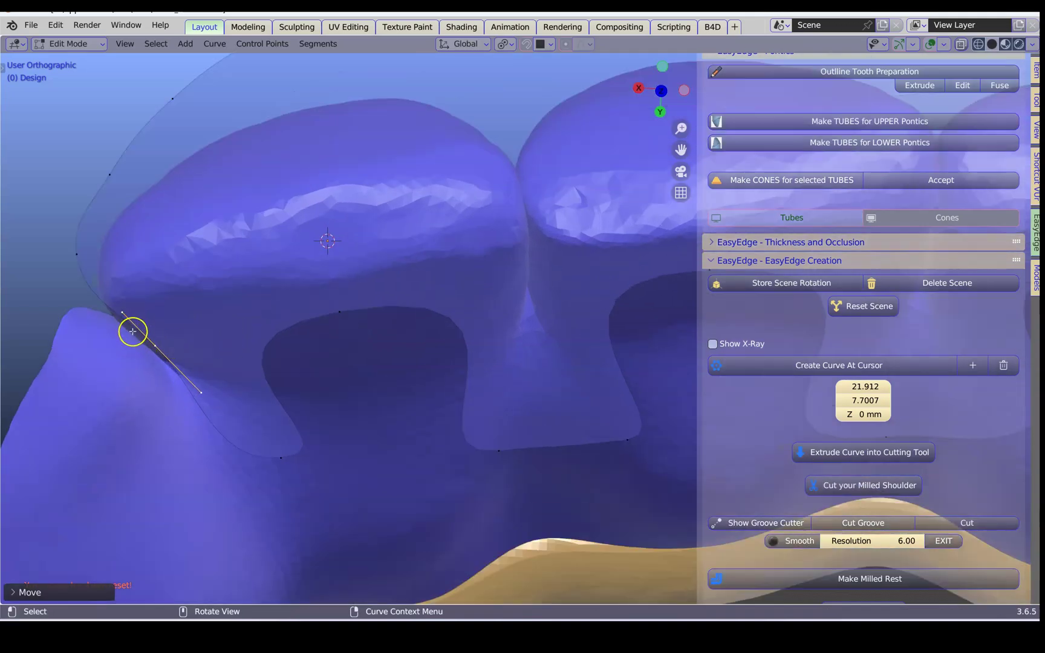
pyautogui.scroll(-3, 252, 343)
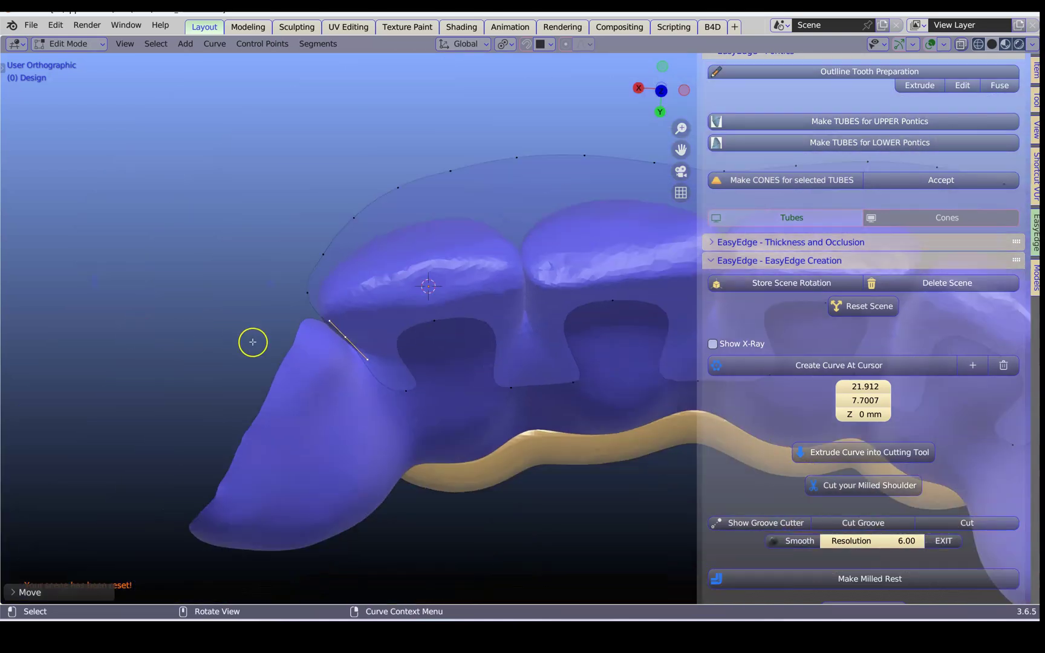
# Step: Reposition the curve points at the junction between the rightmost pontic and its abutment, following the gap between them
pyautogui.moveTo(448, 337); pyautogui.dragTo(359, 317, button='middle')
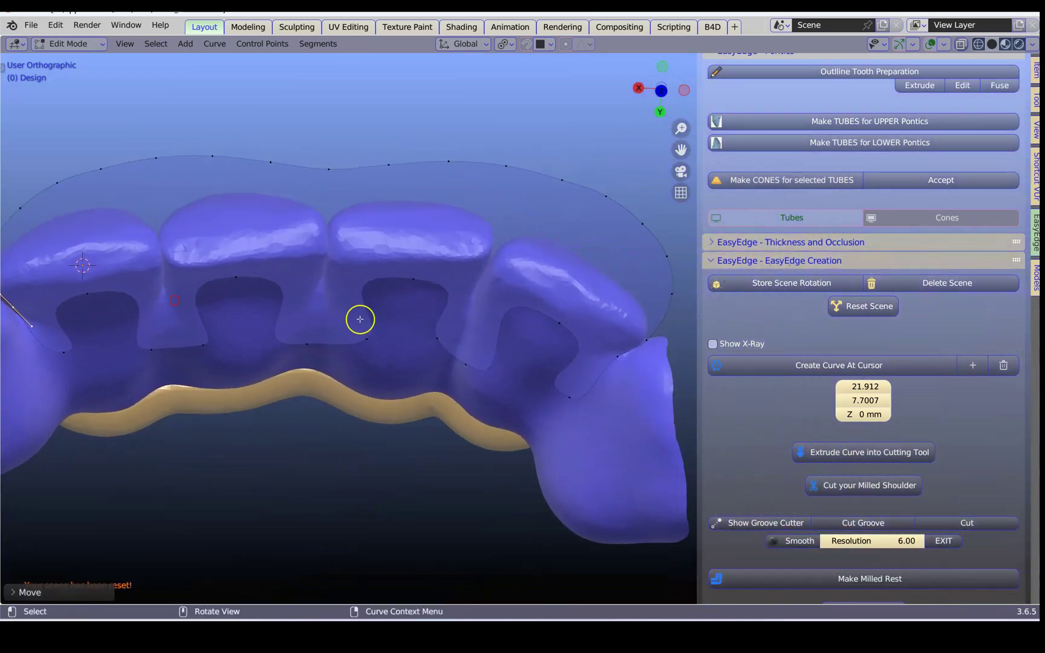
pyautogui.scroll(5, 421, 343)
pyautogui.keyDown('shift'); pyautogui.moveTo(452, 351); pyautogui.dragTo(230, 367, button='middle'); pyautogui.keyUp('shift')
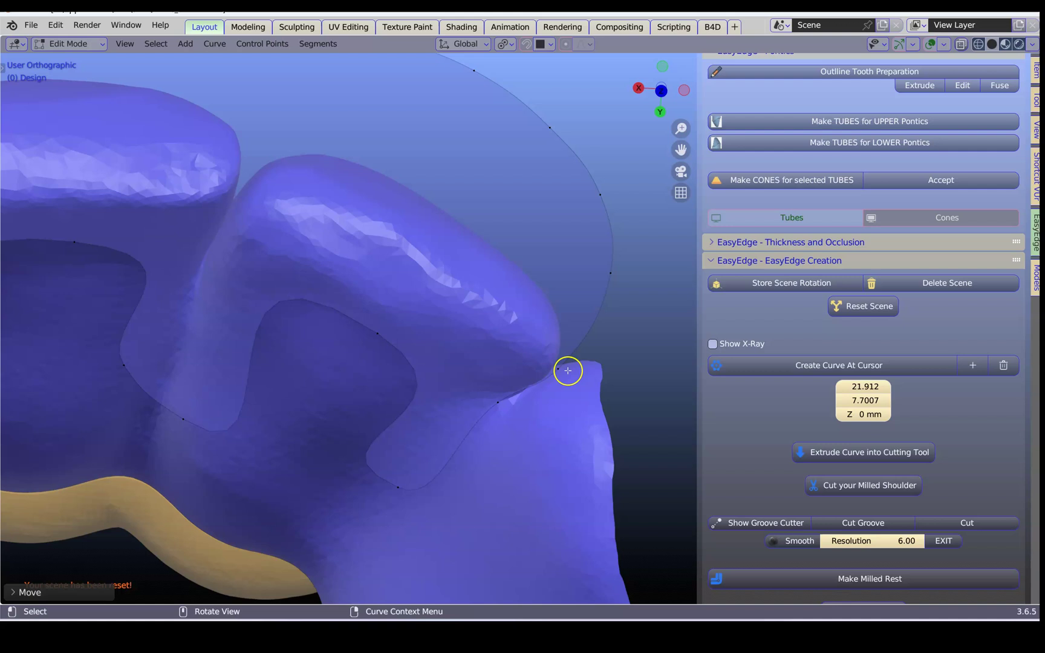
pyautogui.moveTo(562, 369); pyautogui.dragTo(567, 356)
pyautogui.moveTo(498, 401); pyautogui.dragTo(548, 372)
pyautogui.scroll(-3, 558, 360)
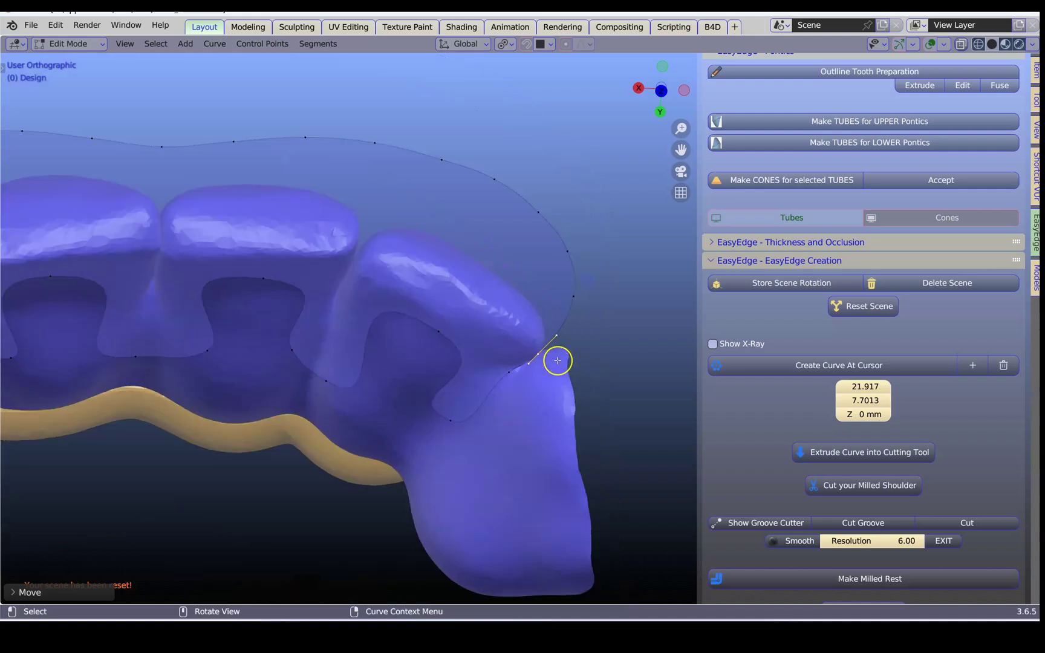
pyautogui.moveTo(558, 360); pyautogui.dragTo(558, 360, button='middle')
# Step: Extrude the adjusted design curve into a cutting tool and cut the milled shoulder with it
pyautogui.click(864, 455)
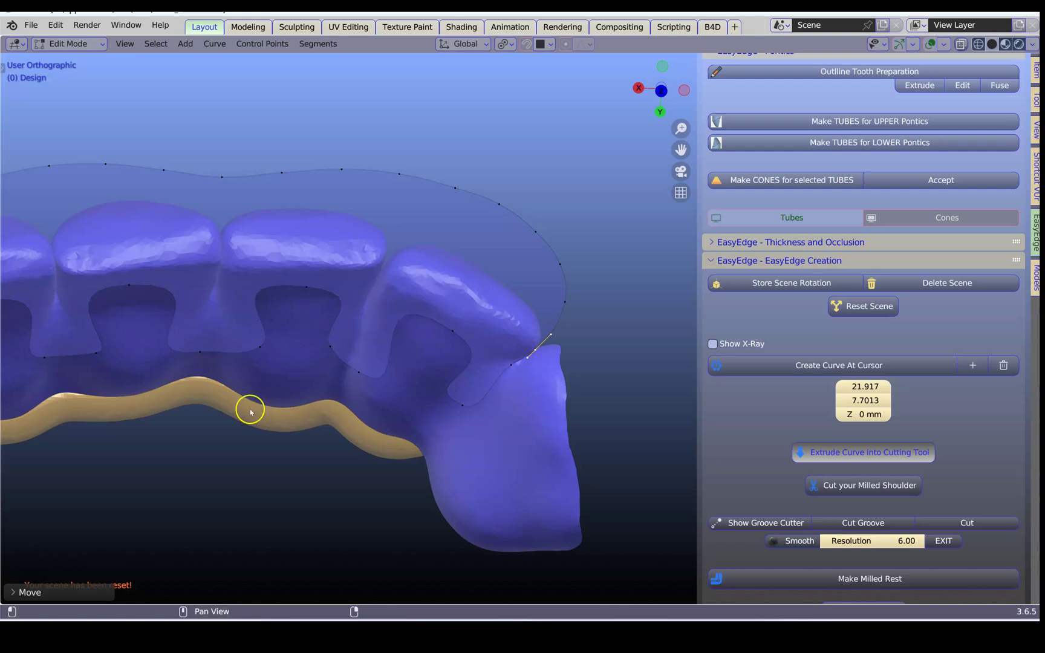
pyautogui.click(82, 504)
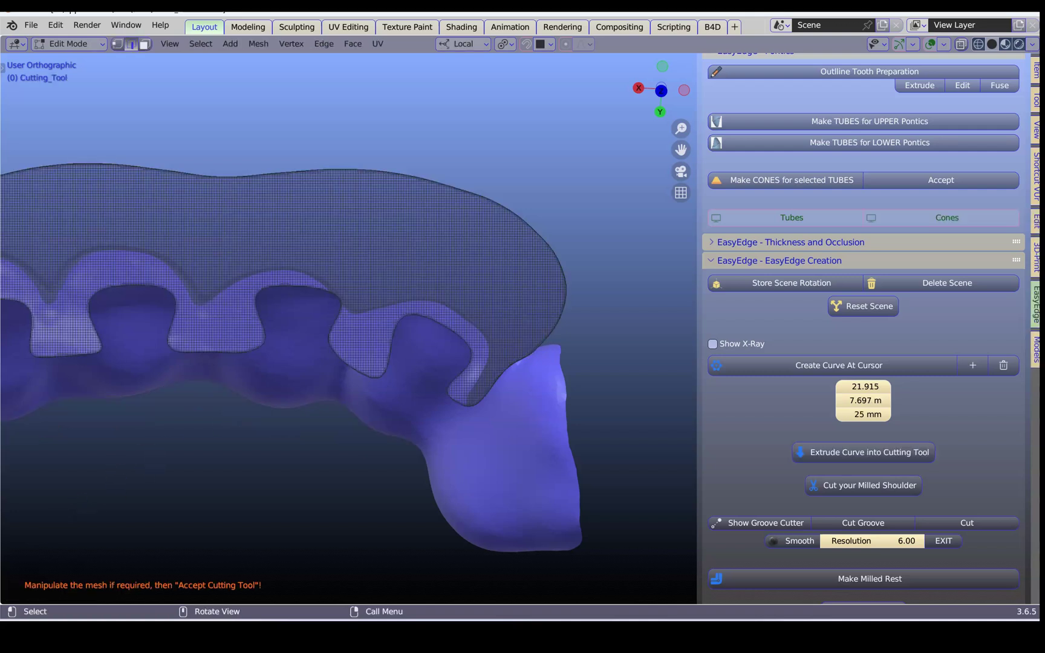
pyautogui.moveTo(216, 443); pyautogui.dragTo(600, 243, button='middle')
pyautogui.moveTo(375, 266); pyautogui.dragTo(392, 289, button='middle')
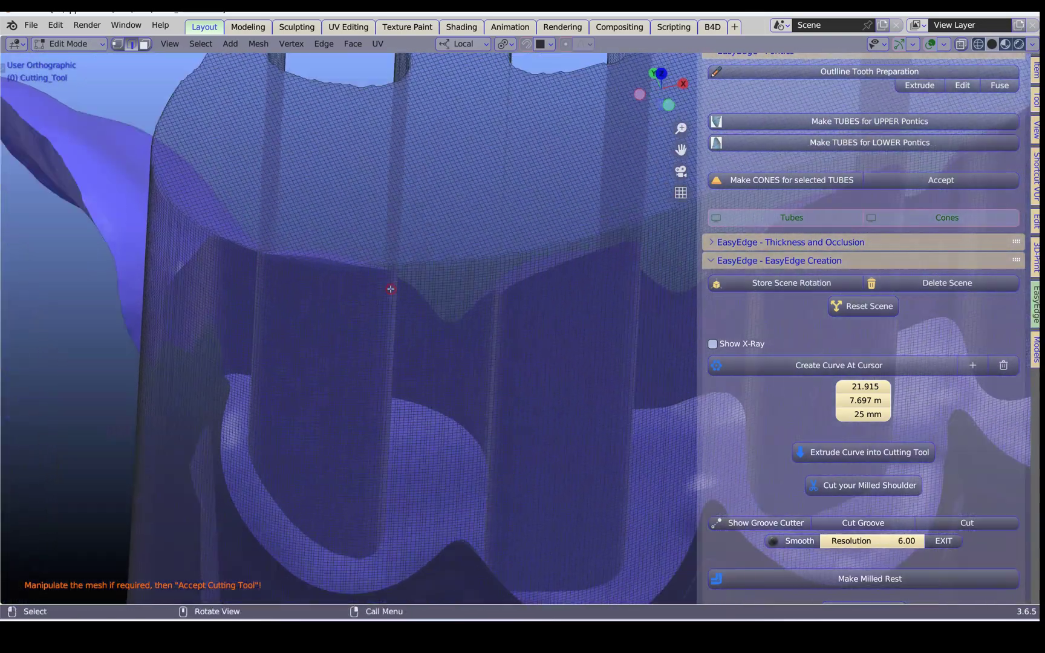
pyautogui.moveTo(490, 358); pyautogui.dragTo(284, 367, button='middle')
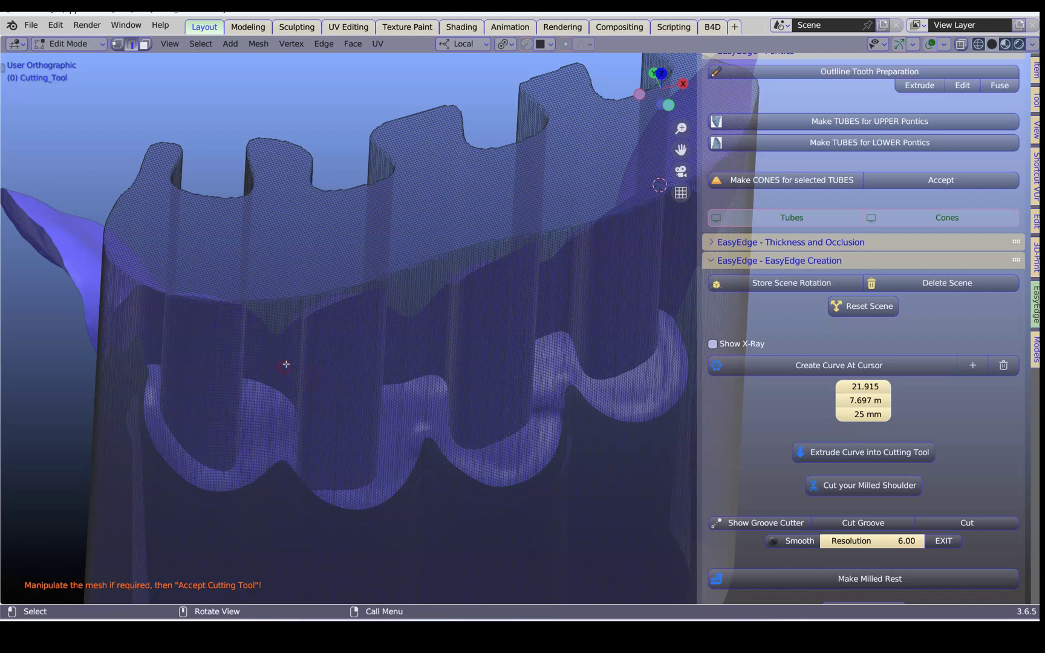
pyautogui.scroll(2, 285, 365)
pyautogui.scroll(-2, 325, 353)
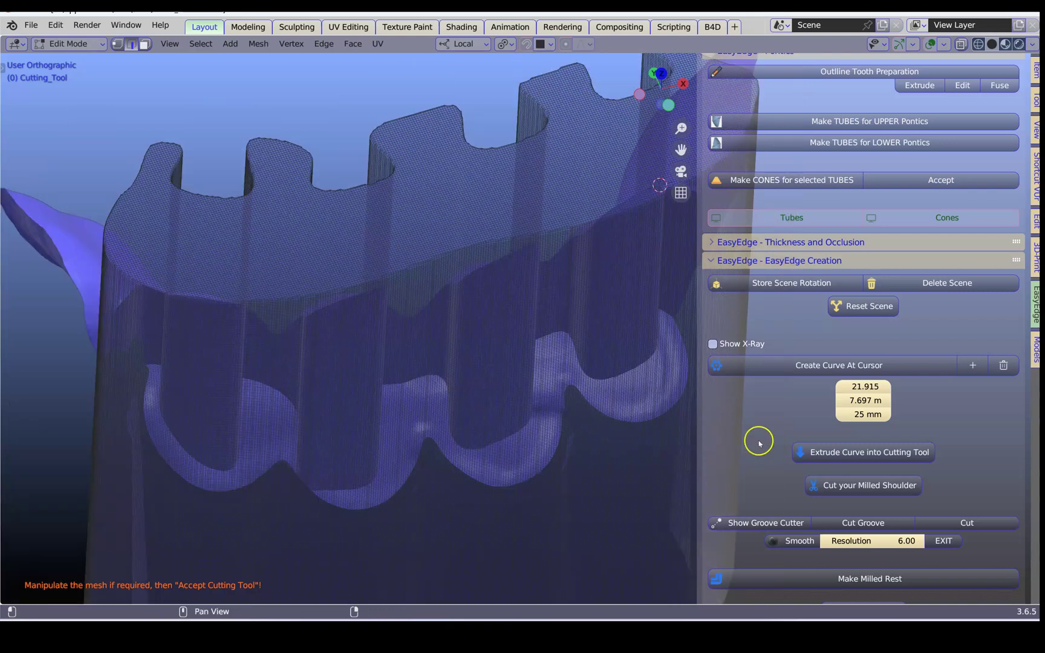
pyautogui.click(902, 487)
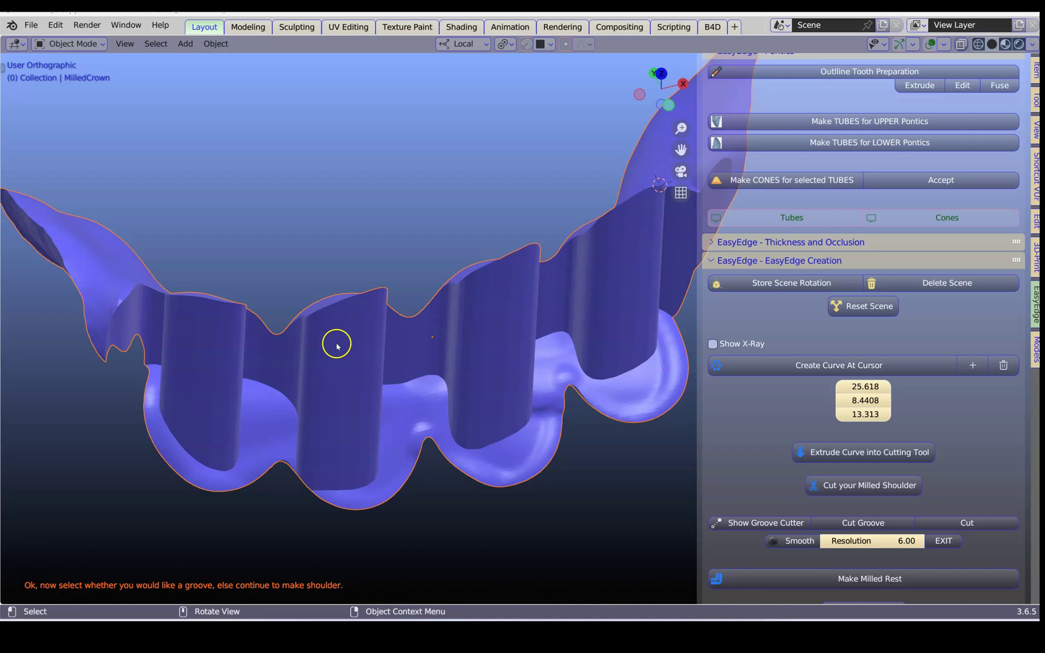
# Step: Examine the milled crown from several sides, checking its vertical posts, shoulder ledge and abutment transitions
pyautogui.moveTo(339, 343); pyautogui.dragTo(577, 310, button='middle')
pyautogui.scroll(4, 379, 311)
pyautogui.scroll(1, 222, 320)
pyautogui.scroll(-5, 477, 327)
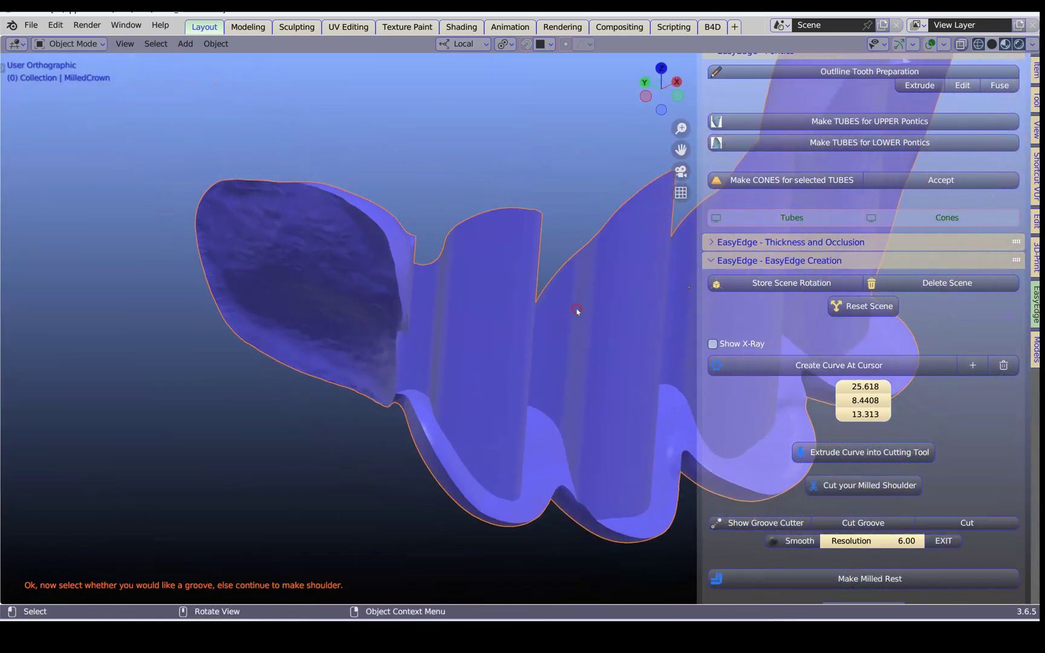
pyautogui.scroll(2, 530, 331)
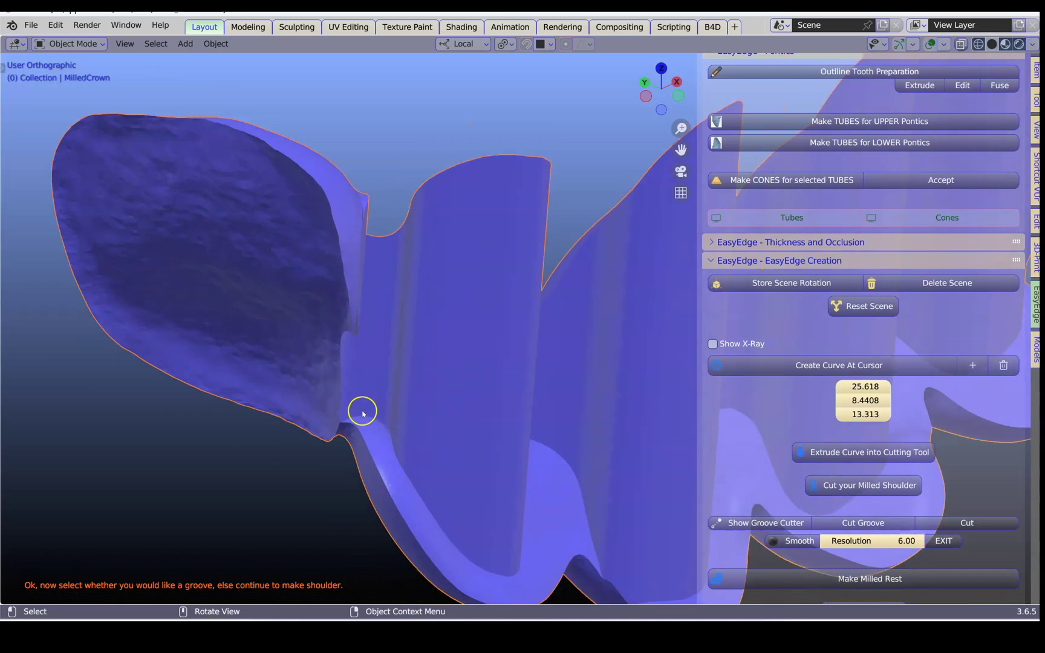
pyautogui.moveTo(466, 524)
pyautogui.mouseDown(button='middle')
pyautogui.moveTo(516, 526)
pyautogui.moveTo(460, 527)
pyautogui.mouseUp(button='middle')
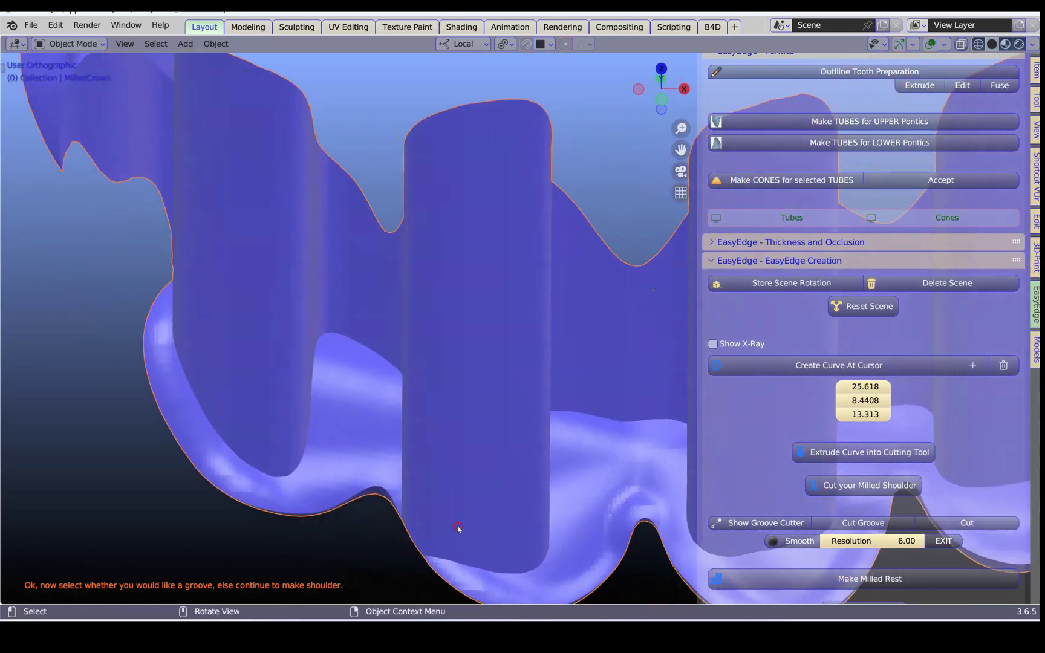
pyautogui.scroll(2, 406, 432)
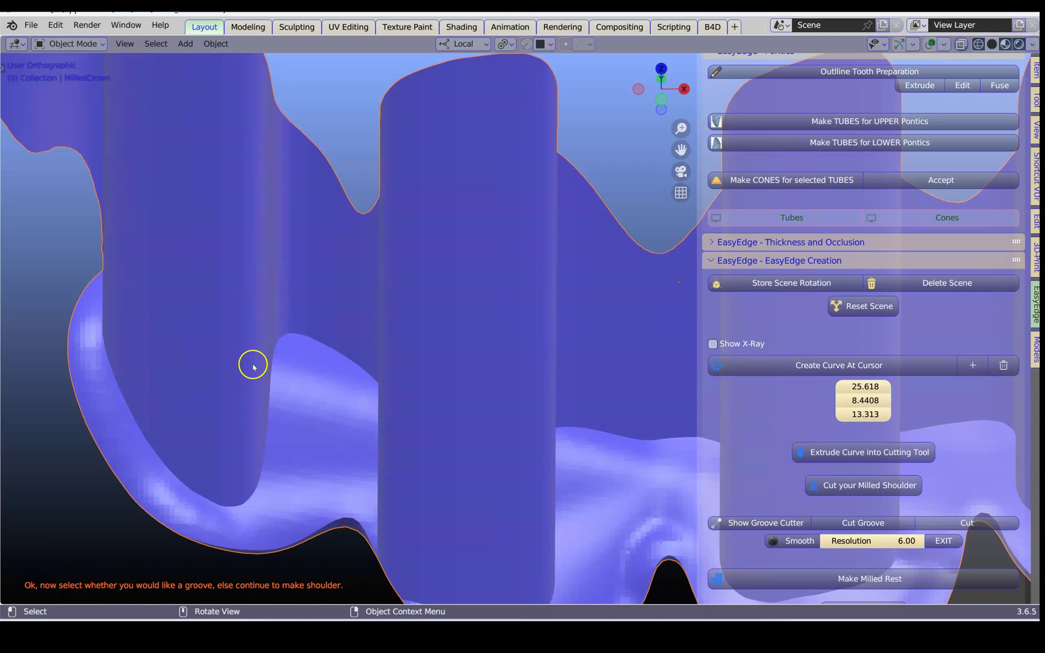
pyautogui.scroll(-2, 297, 377)
pyautogui.scroll(-2, 442, 385)
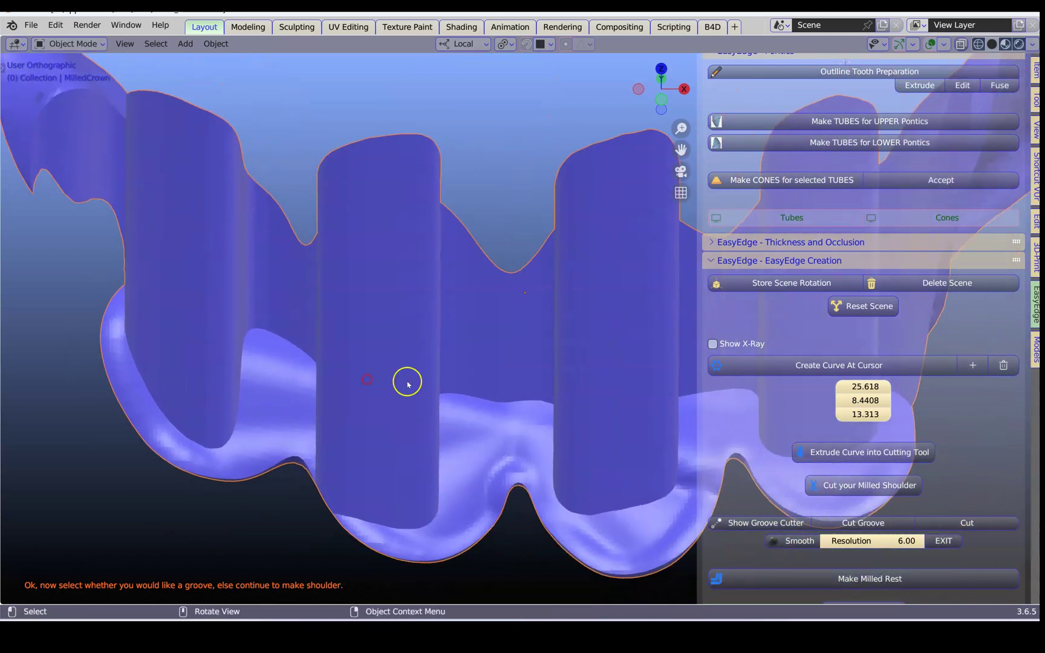
pyautogui.moveTo(406, 380); pyautogui.dragTo(441, 338, button='middle')
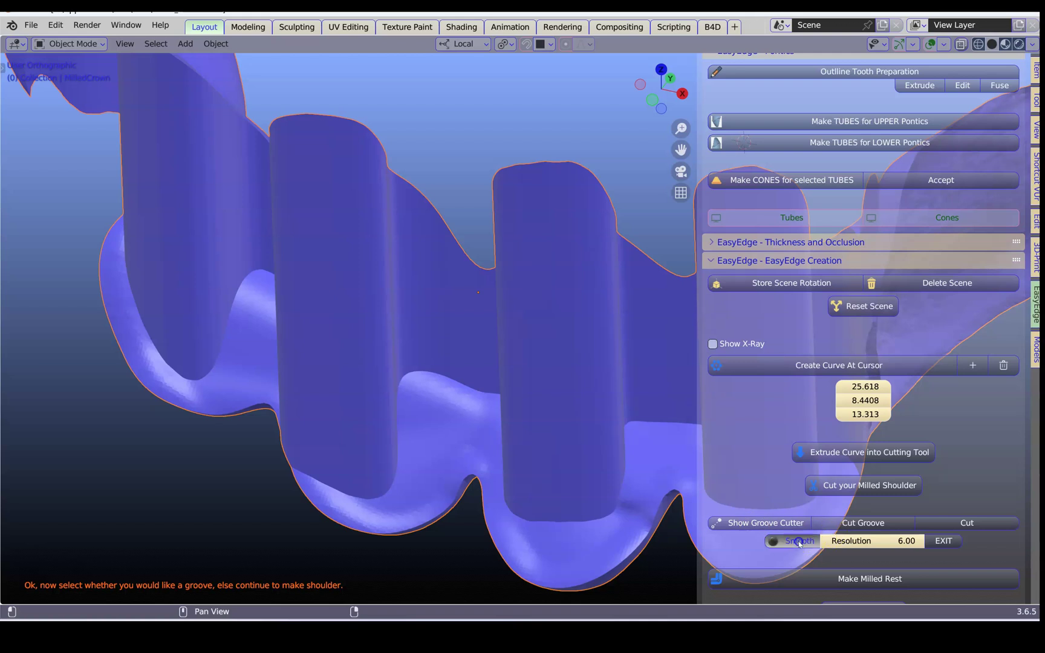
# Step: Smooth the milled crown along the shoulder border and the edges of its posts, and exit smoothing
pyautogui.scroll(2, 459, 369)
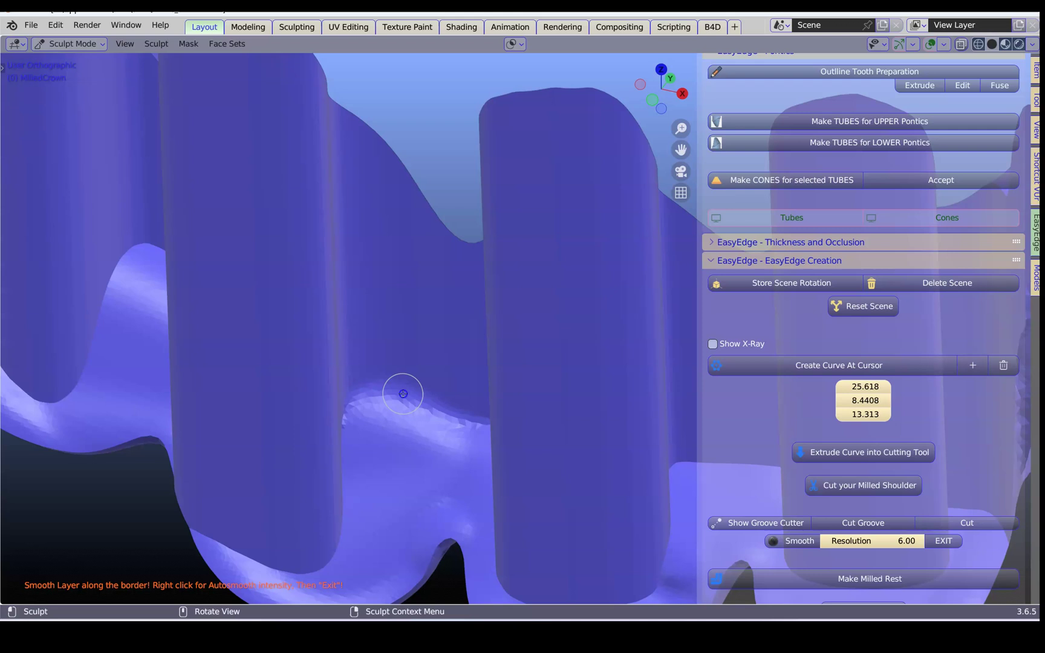
pyautogui.moveTo(401, 397); pyautogui.dragTo(346, 394, button='middle')
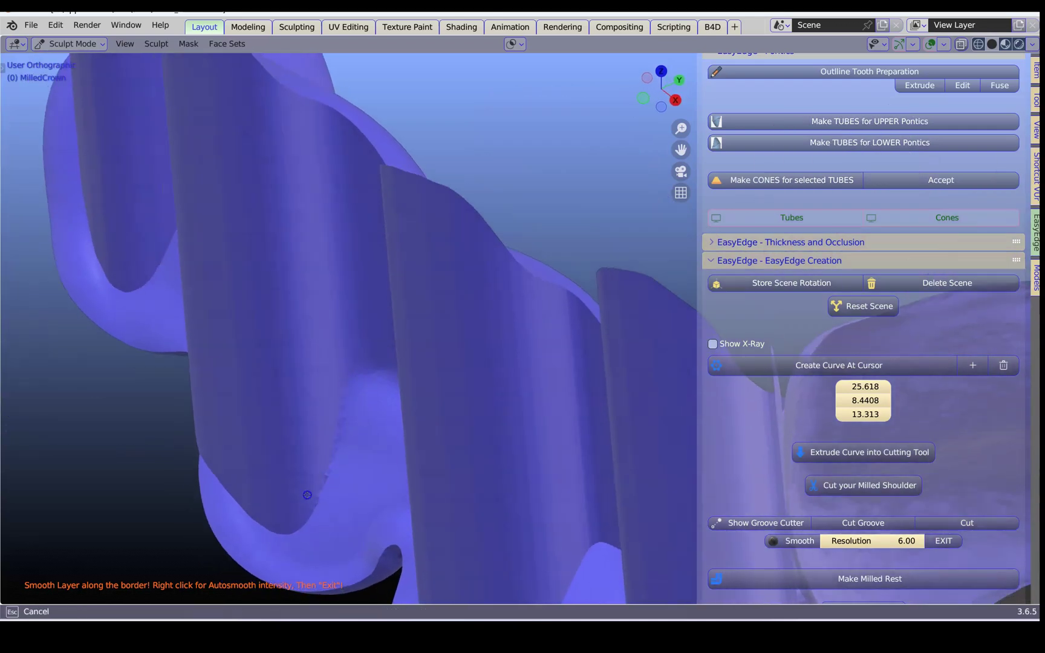
pyautogui.moveTo(351, 418)
pyautogui.mouseDown(button='middle')
pyautogui.moveTo(373, 373)
pyautogui.moveTo(512, 336)
pyautogui.mouseUp(button='middle')
pyautogui.moveTo(450, 343); pyautogui.dragTo(478, 337)
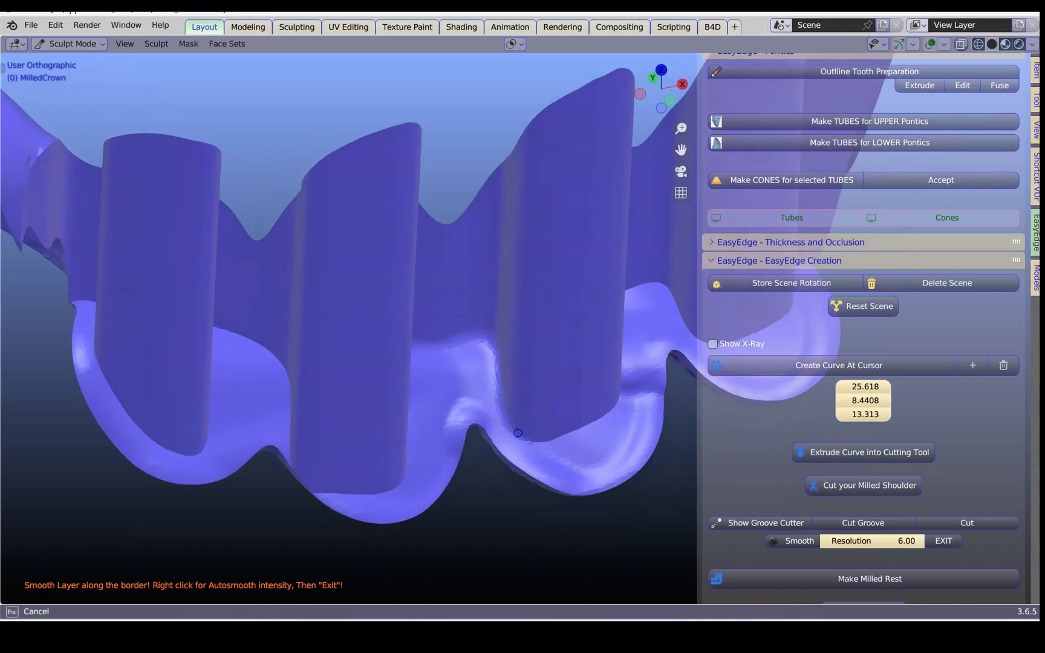
pyautogui.moveTo(618, 397); pyautogui.dragTo(572, 432, button='middle')
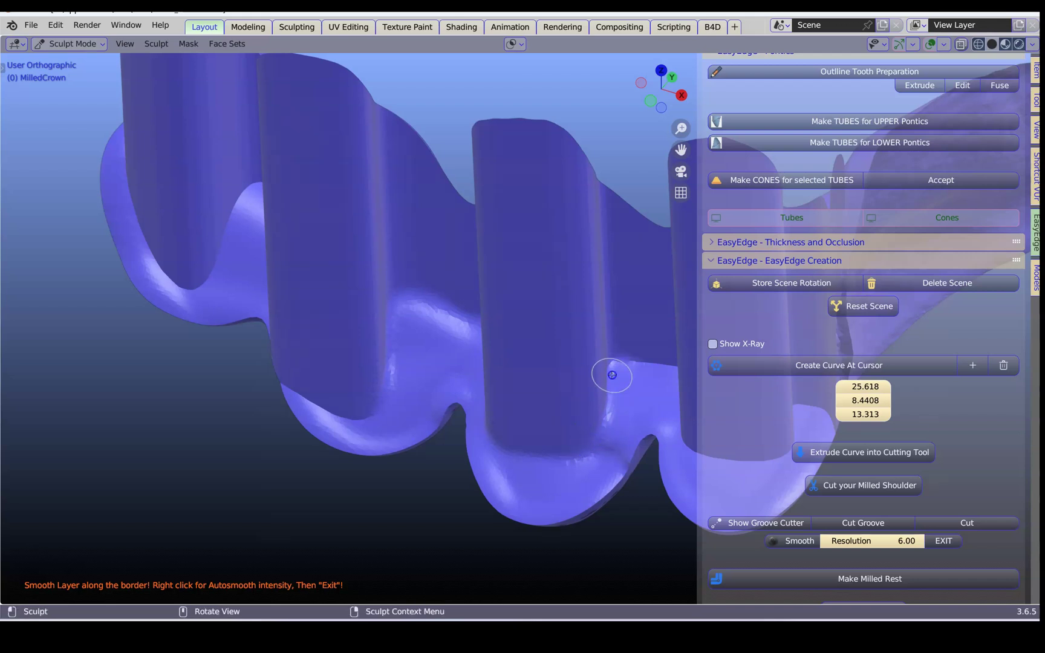
pyautogui.moveTo(611, 366)
pyautogui.mouseDown(button='middle')
pyautogui.moveTo(411, 427)
pyautogui.moveTo(465, 446)
pyautogui.moveTo(499, 416)
pyautogui.moveTo(581, 389)
pyautogui.moveTo(569, 422)
pyautogui.moveTo(565, 435)
pyautogui.moveTo(551, 408)
pyautogui.moveTo(525, 282)
pyautogui.moveTo(507, 264)
pyautogui.moveTo(289, 256)
pyautogui.moveTo(340, 485)
pyautogui.moveTo(158, 435)
pyautogui.moveTo(301, 428)
pyautogui.moveTo(396, 381)
pyautogui.moveTo(452, 385)
pyautogui.moveTo(406, 316)
pyautogui.mouseUp(button='middle')
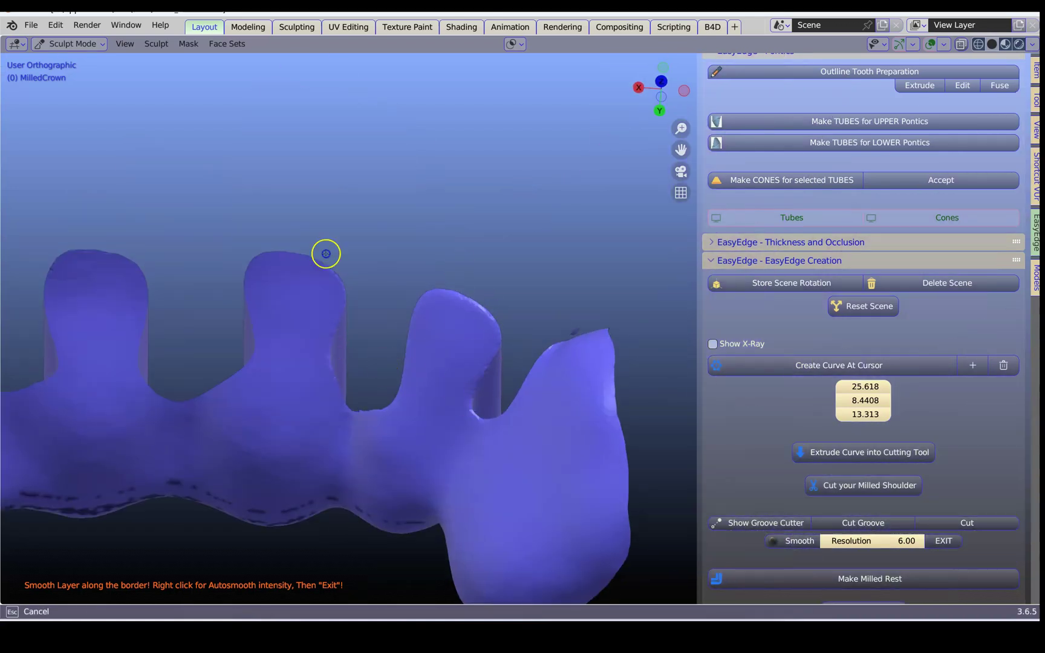
pyautogui.moveTo(326, 254)
pyautogui.mouseDown(button='middle')
pyautogui.moveTo(452, 387)
pyautogui.moveTo(325, 315)
pyautogui.moveTo(266, 389)
pyautogui.moveTo(391, 463)
pyautogui.moveTo(345, 315)
pyautogui.moveTo(450, 327)
pyautogui.moveTo(452, 399)
pyautogui.moveTo(439, 348)
pyautogui.moveTo(420, 336)
pyautogui.moveTo(196, 336)
pyautogui.moveTo(258, 464)
pyautogui.moveTo(338, 402)
pyautogui.moveTo(321, 397)
pyautogui.mouseUp(button='middle')
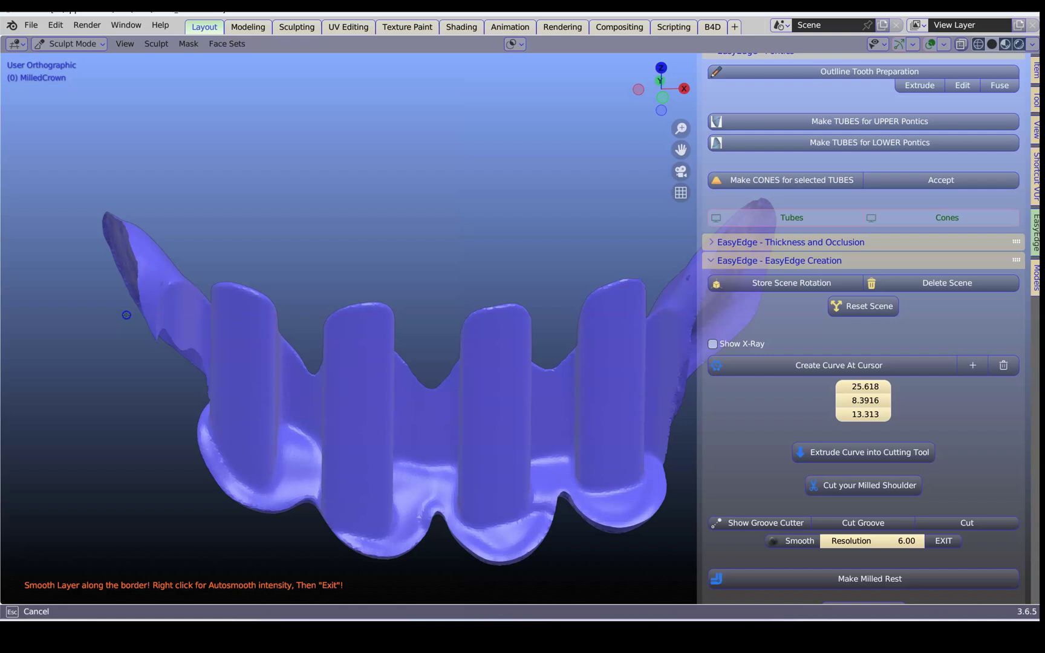
pyautogui.moveTo(404, 338); pyautogui.dragTo(403, 285, button='middle')
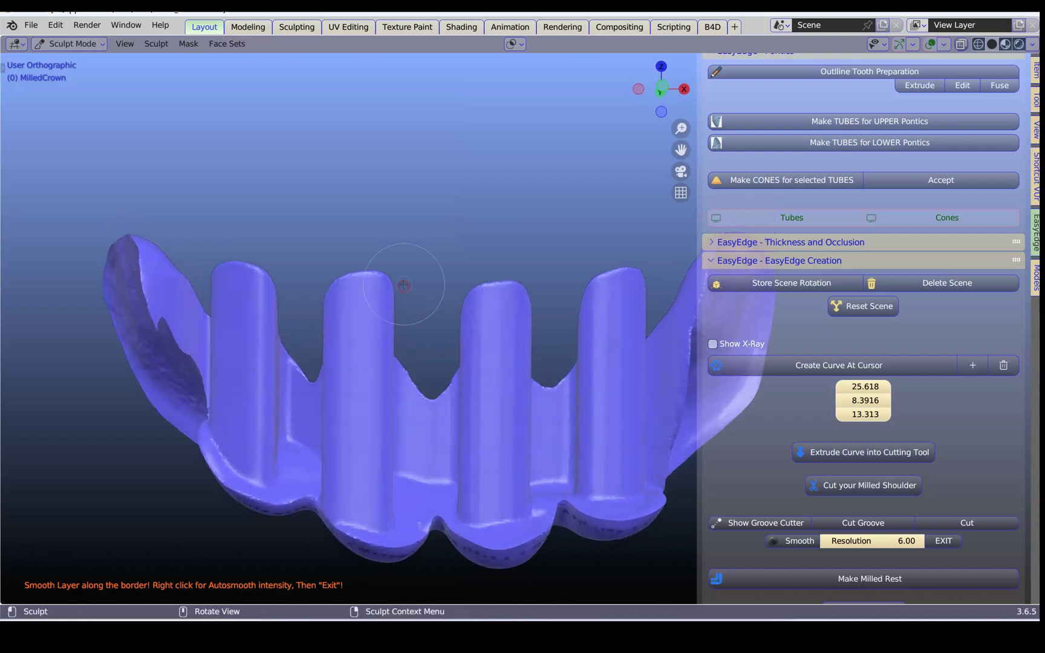
pyautogui.moveTo(458, 352)
pyautogui.mouseDown(button='middle')
pyautogui.moveTo(432, 430)
pyautogui.moveTo(427, 386)
pyautogui.mouseUp(button='middle')
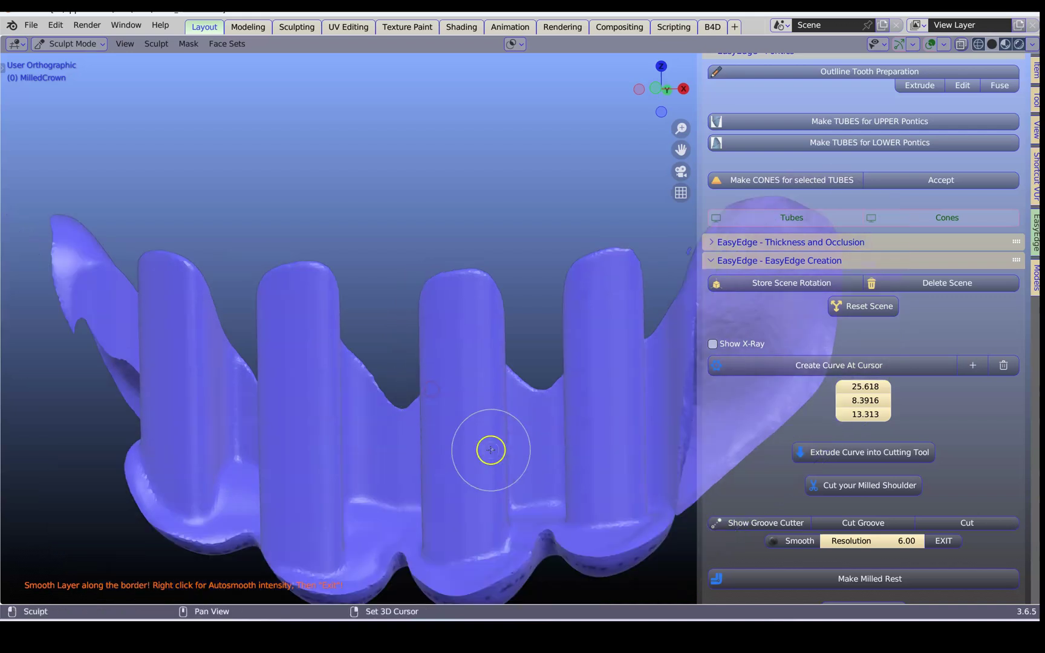
pyautogui.moveTo(490, 448)
pyautogui.keyDown('shift'); pyautogui.mouseDown(button='middle')
pyautogui.moveTo(486, 402)
pyautogui.moveTo(528, 431)
pyautogui.mouseUp(button='middle'); pyautogui.keyUp('shift')
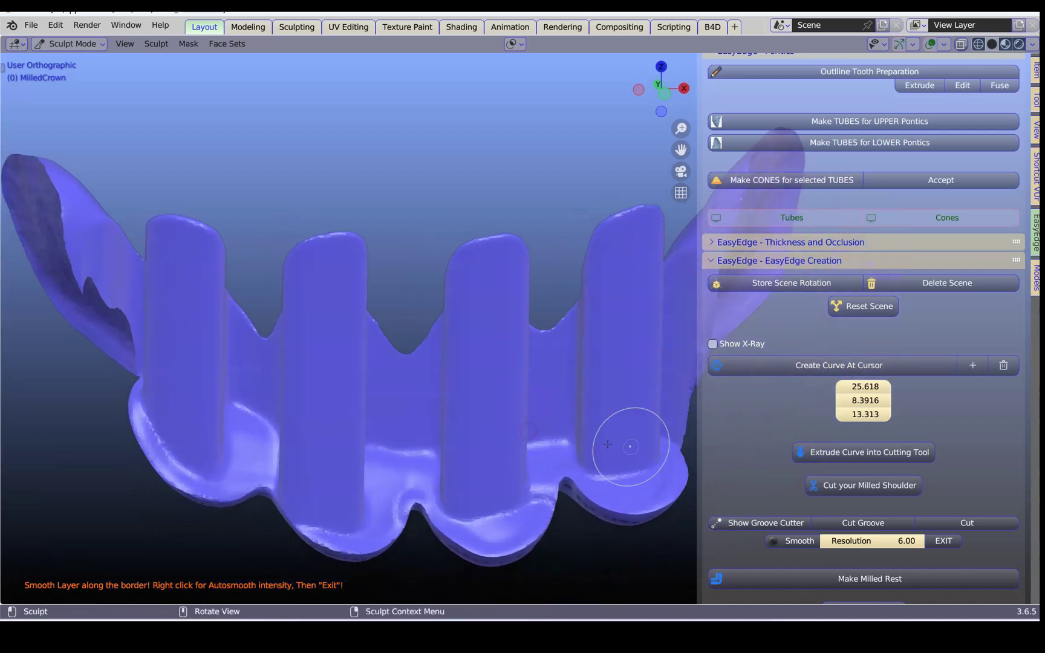
pyautogui.click(948, 542)
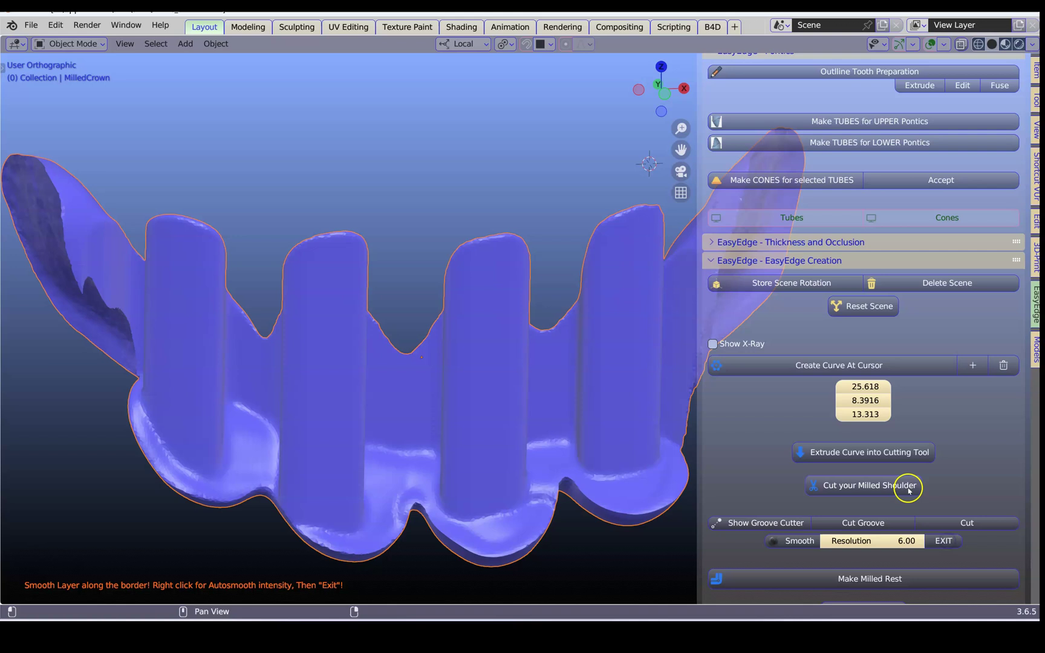
# Step: Make the milled rest over the smoothed milled crown
pyautogui.click(864, 535)
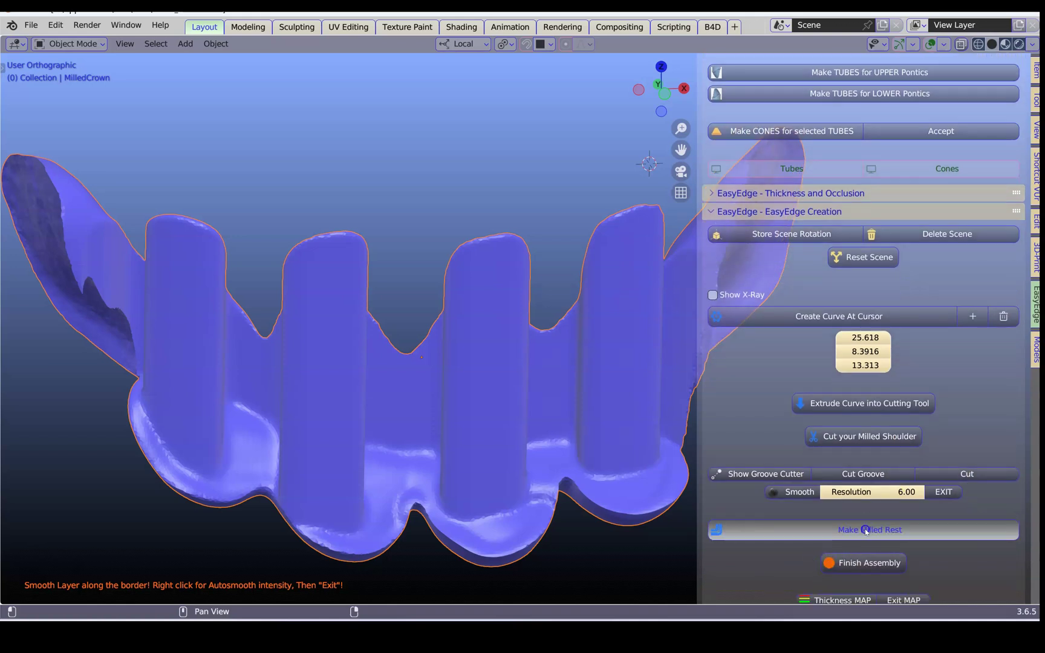
pyautogui.moveTo(553, 441)
pyautogui.mouseDown(button='middle')
pyautogui.moveTo(483, 438)
pyautogui.moveTo(552, 419)
pyautogui.mouseUp(button='middle')
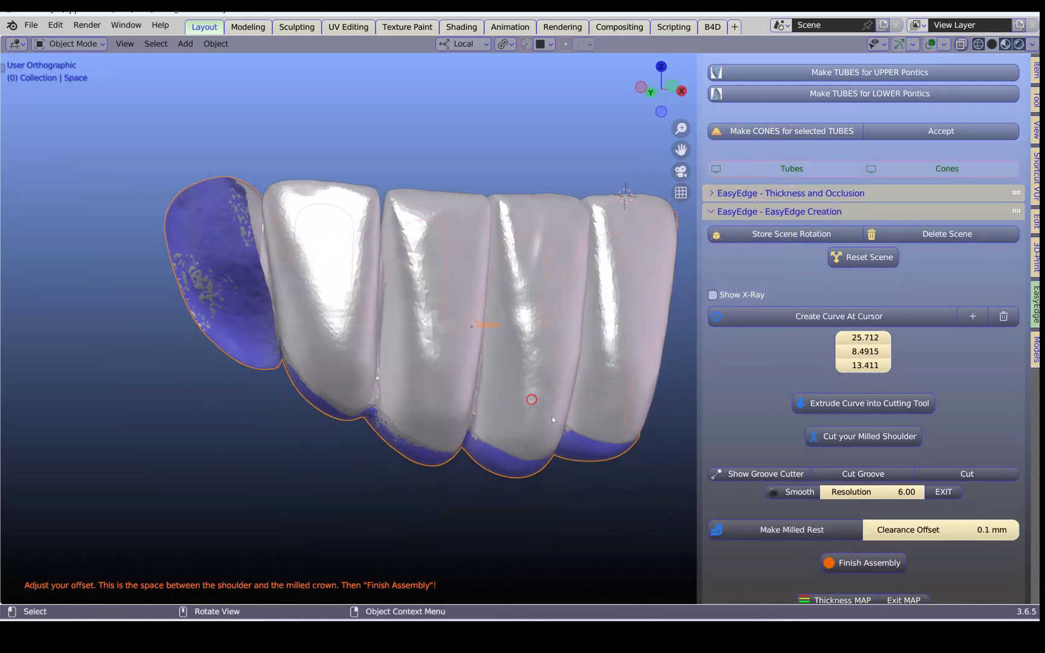
# Step: Finish the assembly of the milled rest and milled crown with the 0.1 mm clearance offset
pyautogui.click(888, 570)
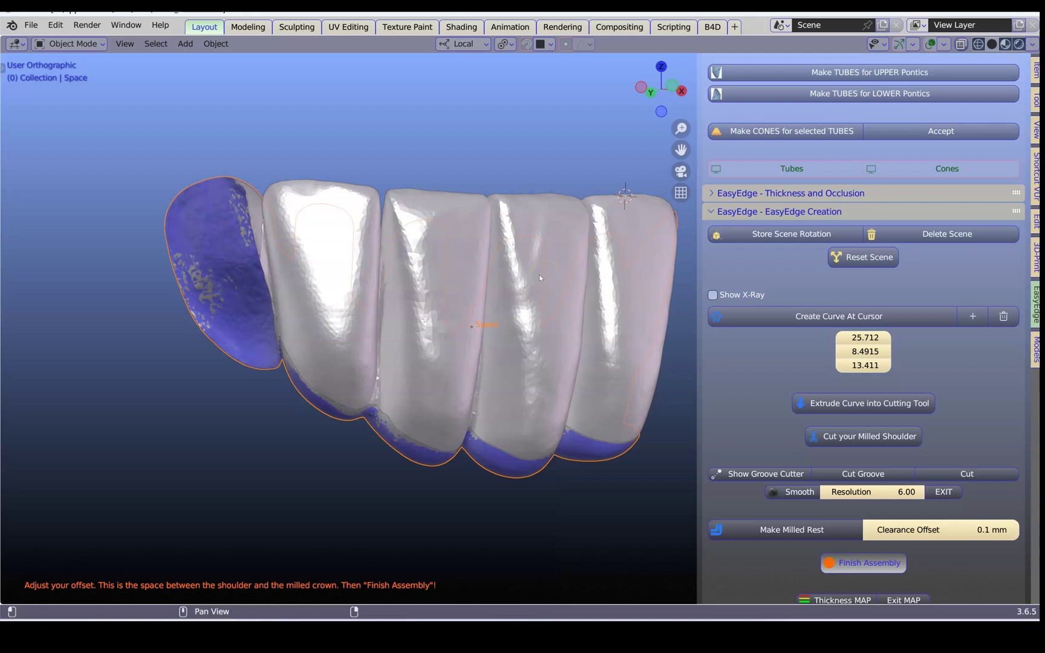
pyautogui.click(393, 273)
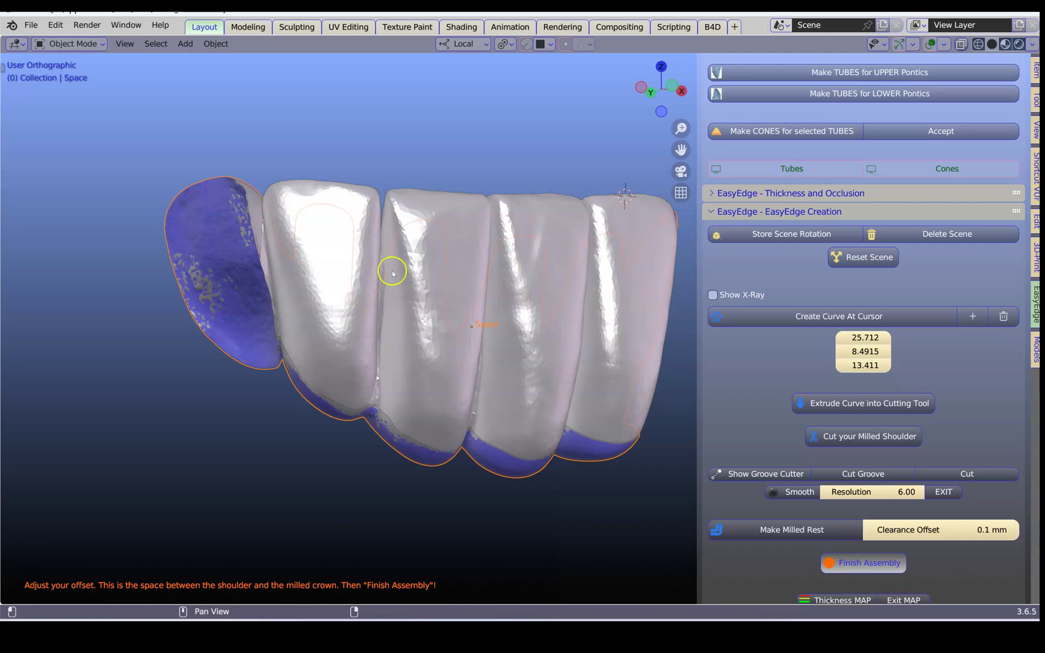
pyautogui.click(472, 306)
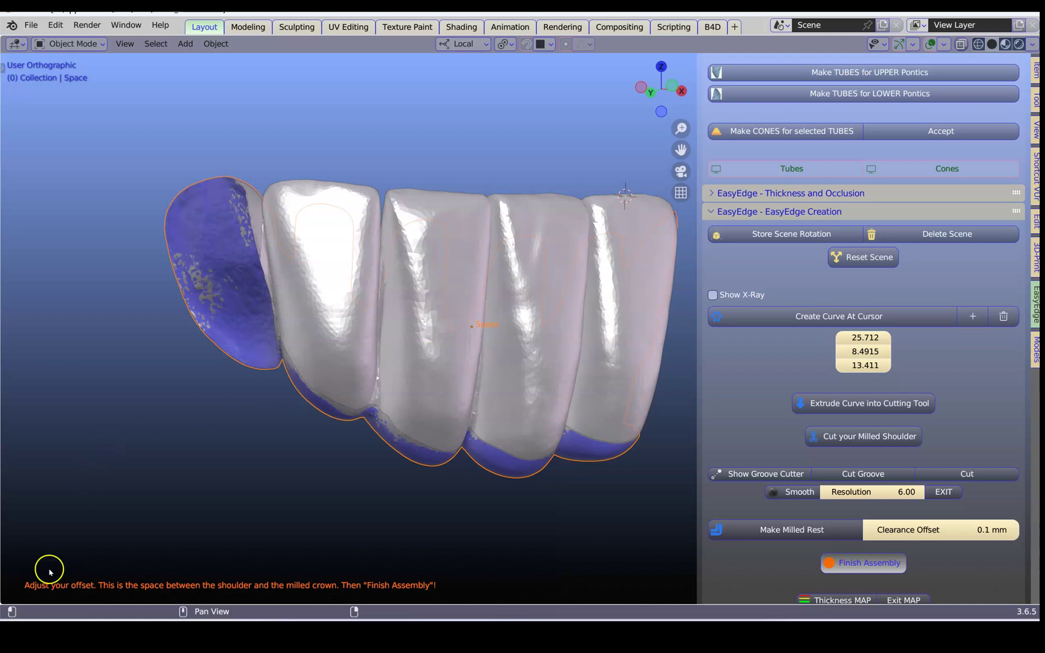
pyautogui.moveTo(478, 356); pyautogui.dragTo(725, 448, button='middle')
pyautogui.scroll(-1, 476, 350)
pyautogui.moveTo(476, 350); pyautogui.dragTo(520, 381, button='middle')
pyautogui.scroll(-1, 546, 410)
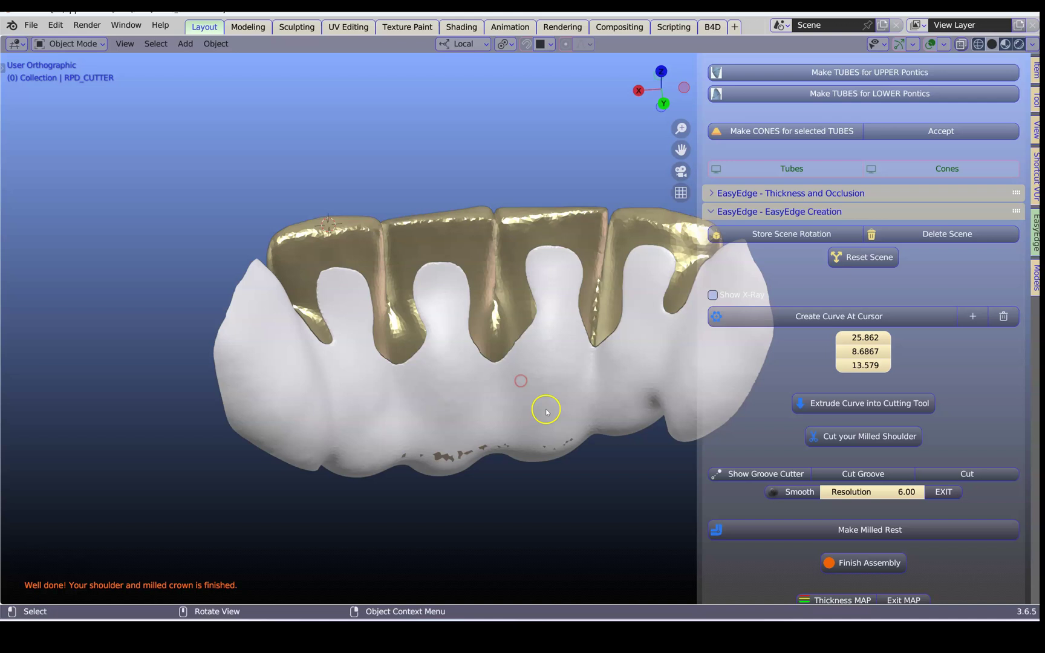
# Step: Delete the milled crown's current colour and give it a grey colour
pyautogui.click(546, 410)
pyautogui.click(1035, 350)
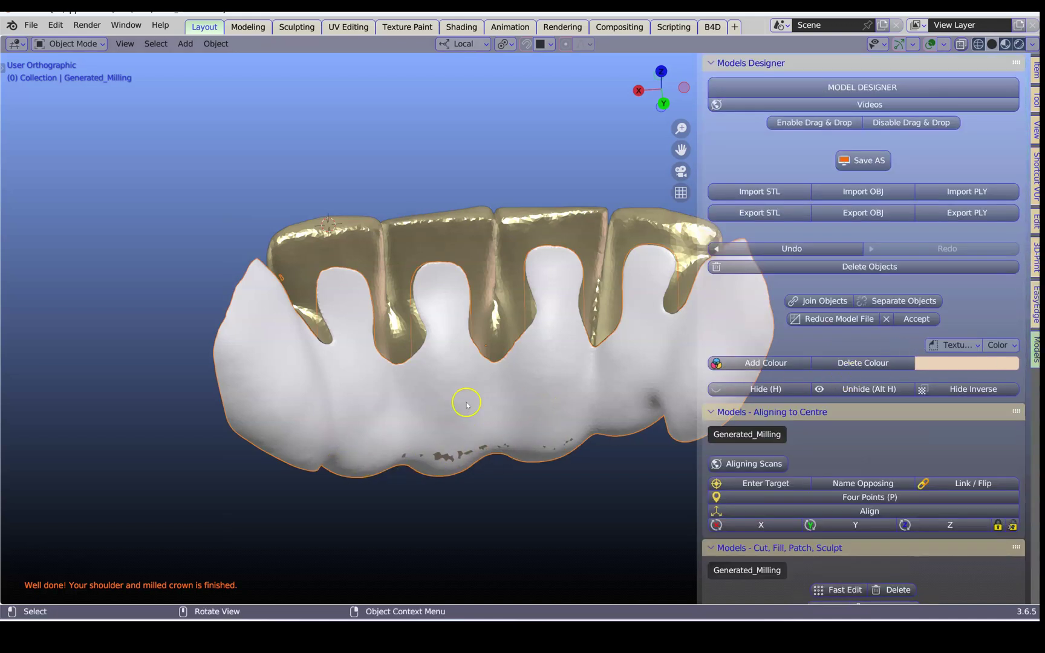
pyautogui.click(864, 362)
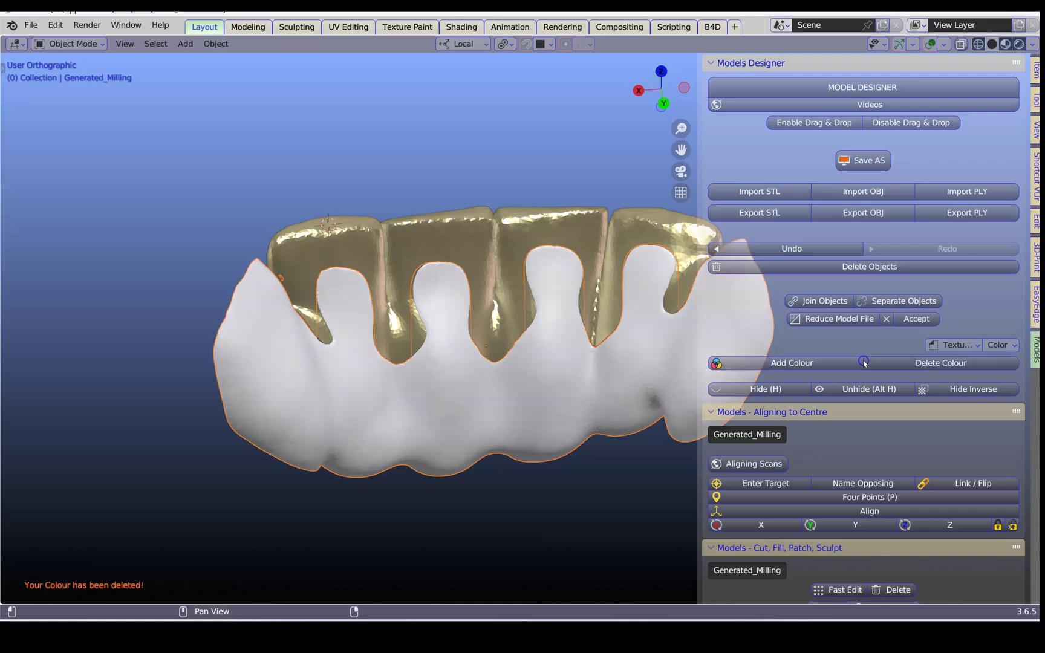
pyautogui.moveTo(521, 344); pyautogui.dragTo(502, 331, button='middle')
pyautogui.scroll(3, 501, 332)
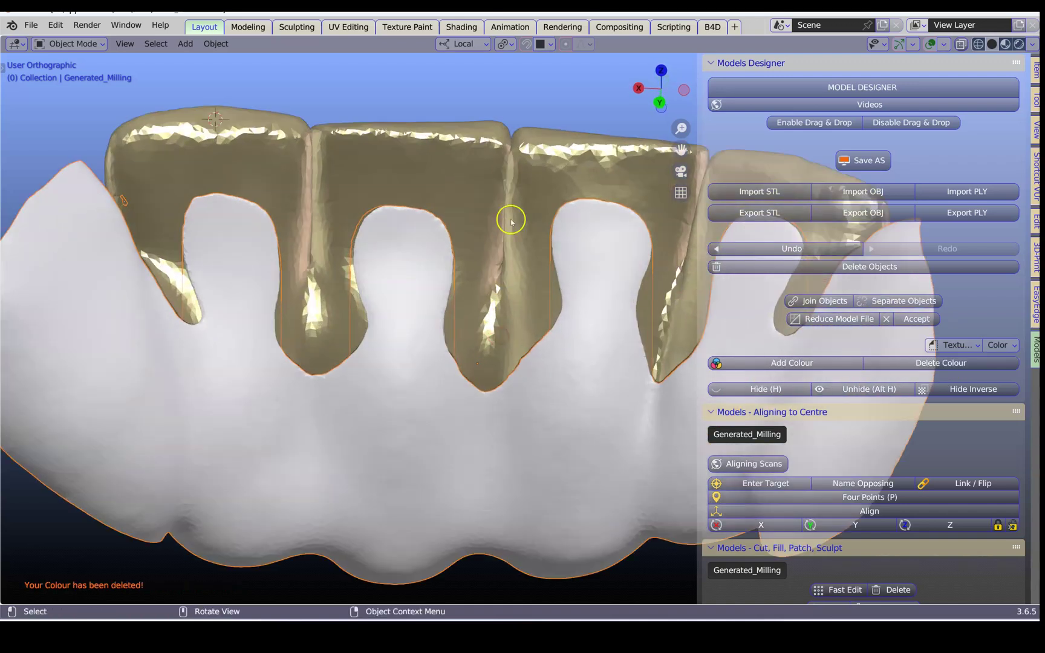
pyautogui.scroll(-2, 563, 476)
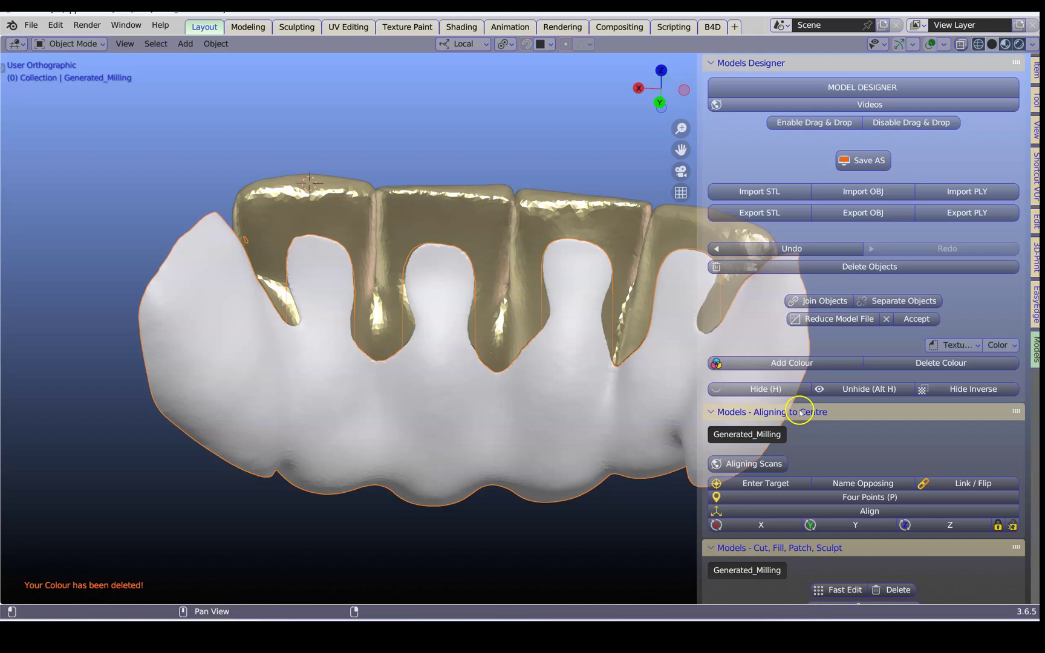
pyautogui.click(807, 362)
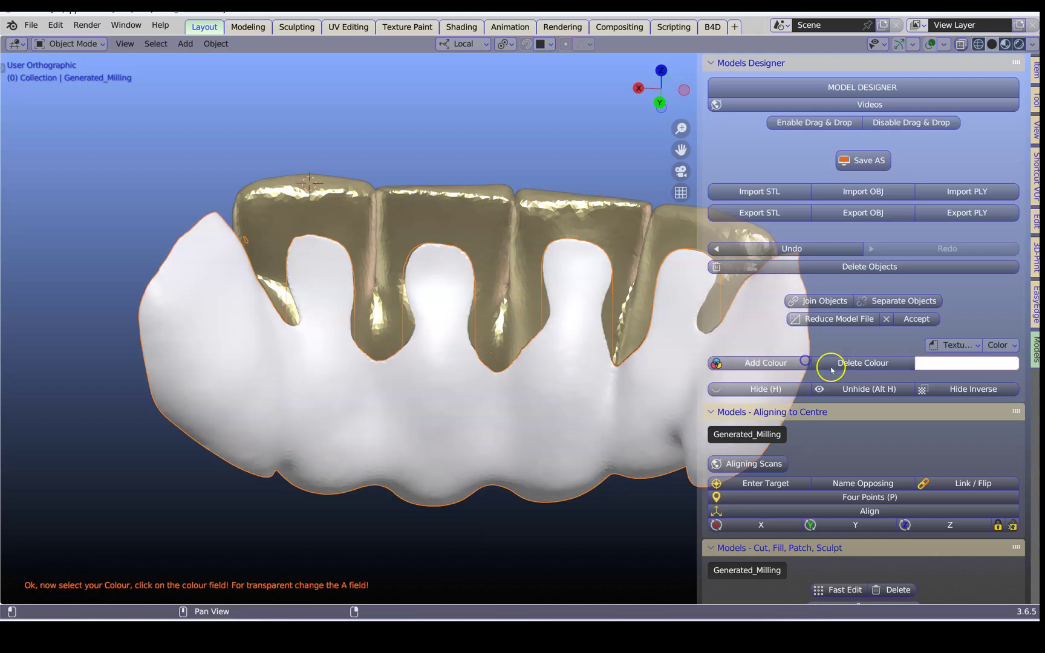
pyautogui.click(957, 363)
pyautogui.moveTo(1008, 175); pyautogui.dragTo(1008, 205)
pyautogui.click(615, 218)
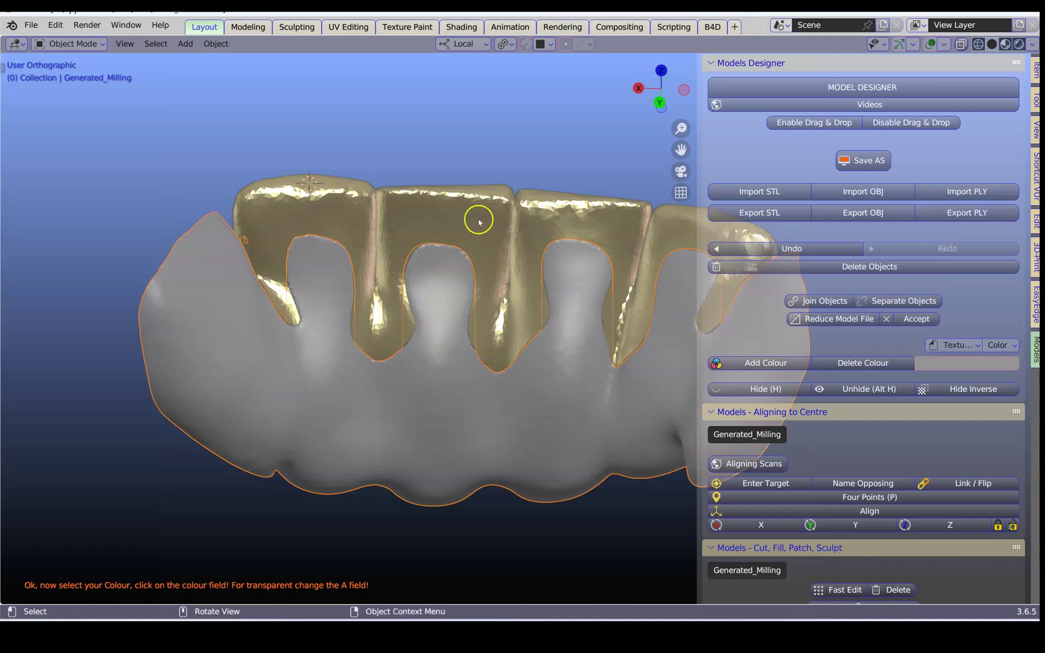
# Step: Delete the colour of the finished milled rest and enlarge the viewport by narrowing the sidebar
pyautogui.click(480, 221)
pyautogui.click(906, 366)
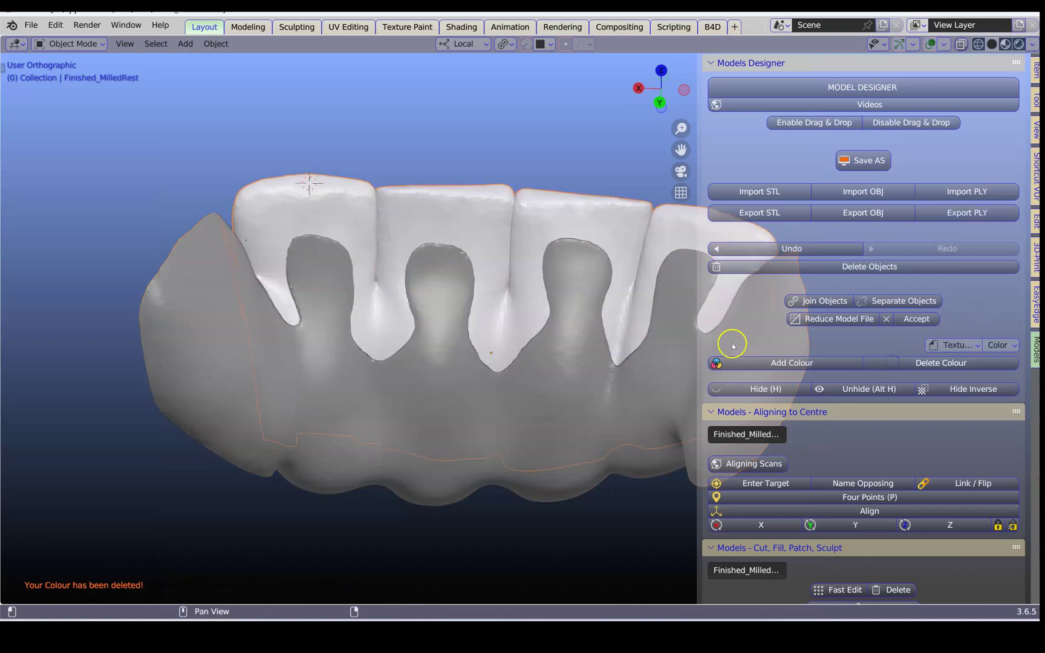
pyautogui.moveTo(702, 310); pyautogui.dragTo(921, 303)
# Step: Hide the milled crown and examine the inner surface of the milled rest
pyautogui.moveTo(826, 329); pyautogui.dragTo(747, 454, button='middle')
pyautogui.scroll(3, 634, 315)
pyautogui.click(625, 445)
pyautogui.press('h')
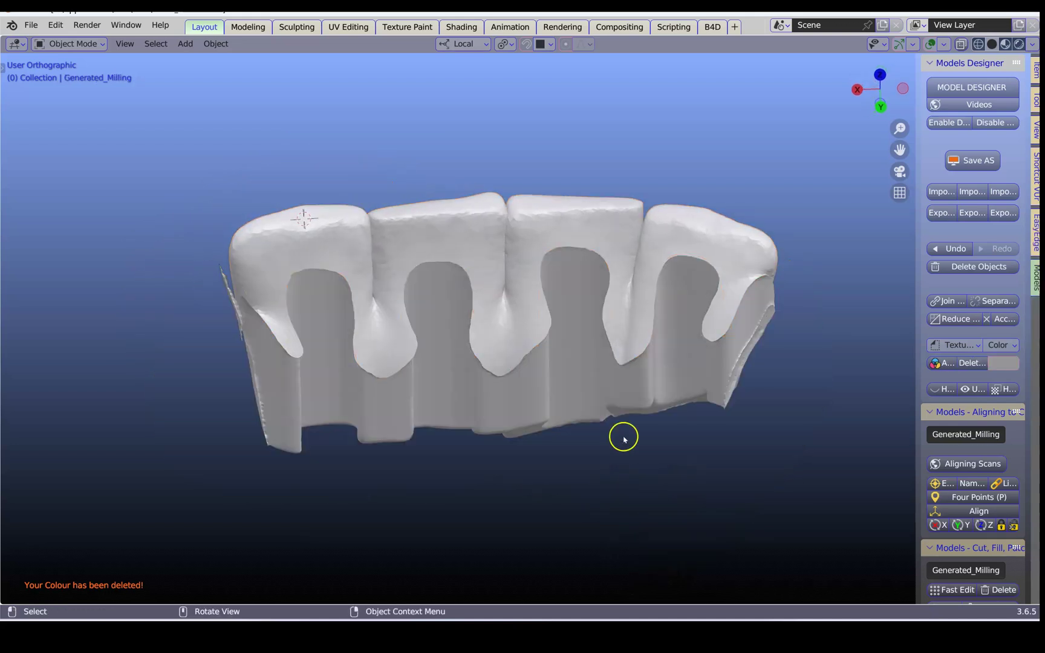
pyautogui.moveTo(623, 437); pyautogui.dragTo(638, 396, button='middle')
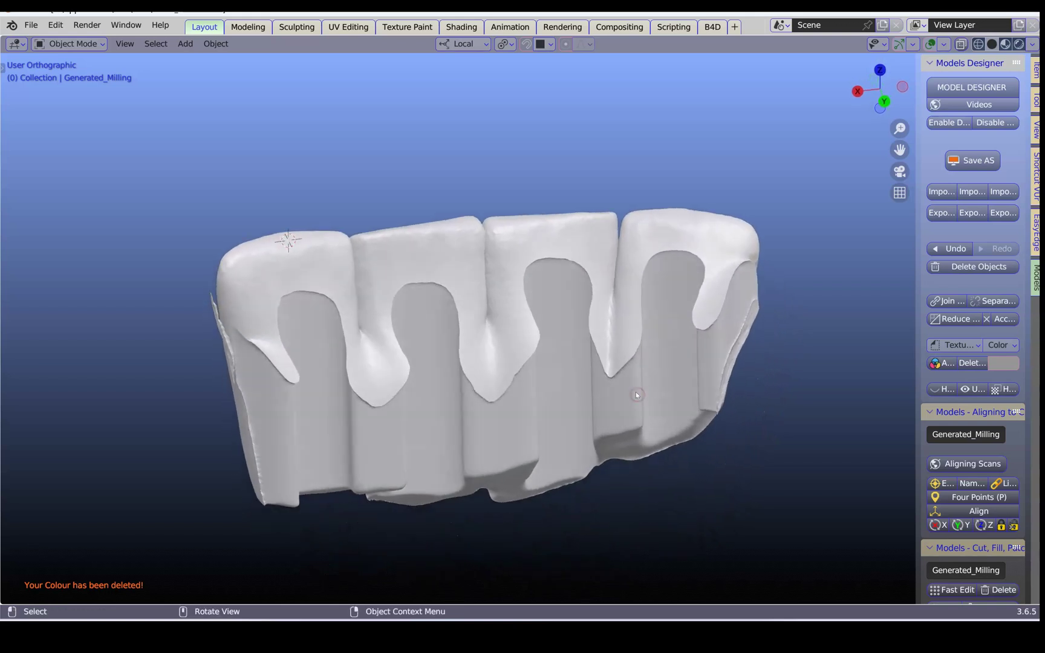
# Step: Unhide the milled crown, hide the milled rest, and examine the crown's vertical posts and shoulder
pyautogui.hotkey('alt', 'h')
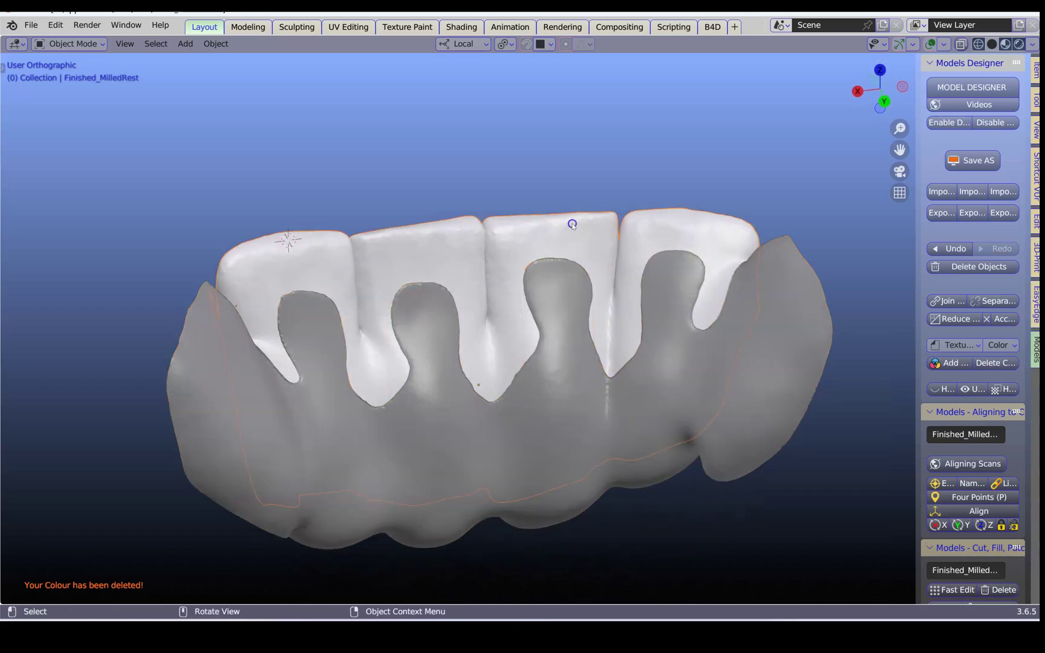
pyautogui.moveTo(484, 295); pyautogui.dragTo(605, 363, button='middle')
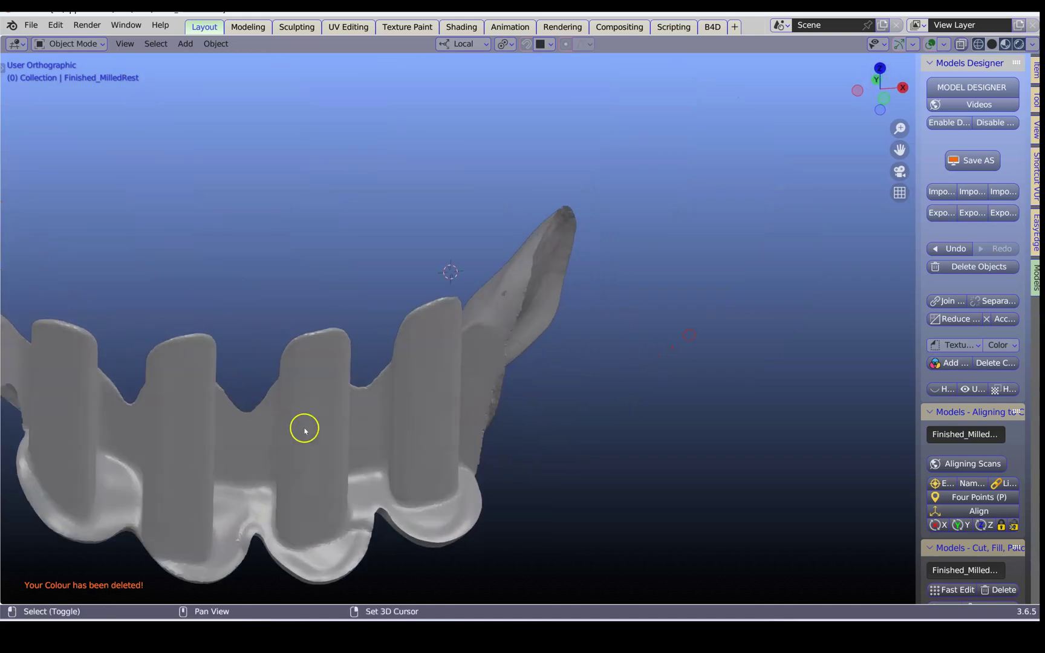
pyautogui.moveTo(303, 427); pyautogui.dragTo(563, 423, button='middle')
# Step: Show the milled rest again and examine its fit on the milled crown from the front and back
pyautogui.moveTo(381, 404); pyautogui.dragTo(730, 306, button='middle')
pyautogui.scroll(1, 687, 397)
pyautogui.scroll(1, 691, 309)
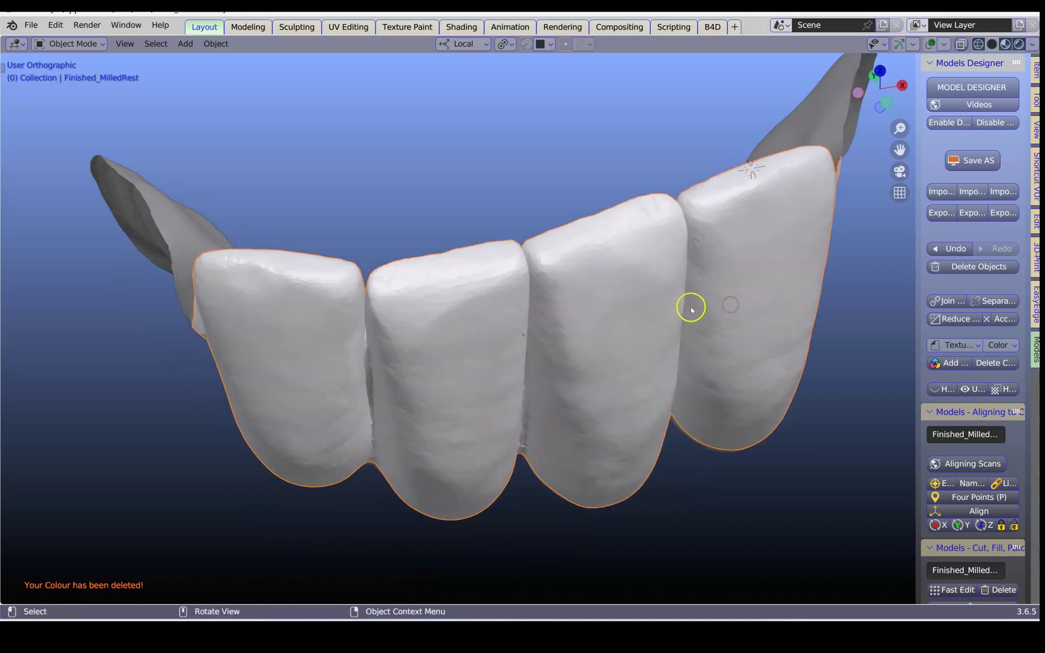
pyautogui.scroll(-2, 387, 352)
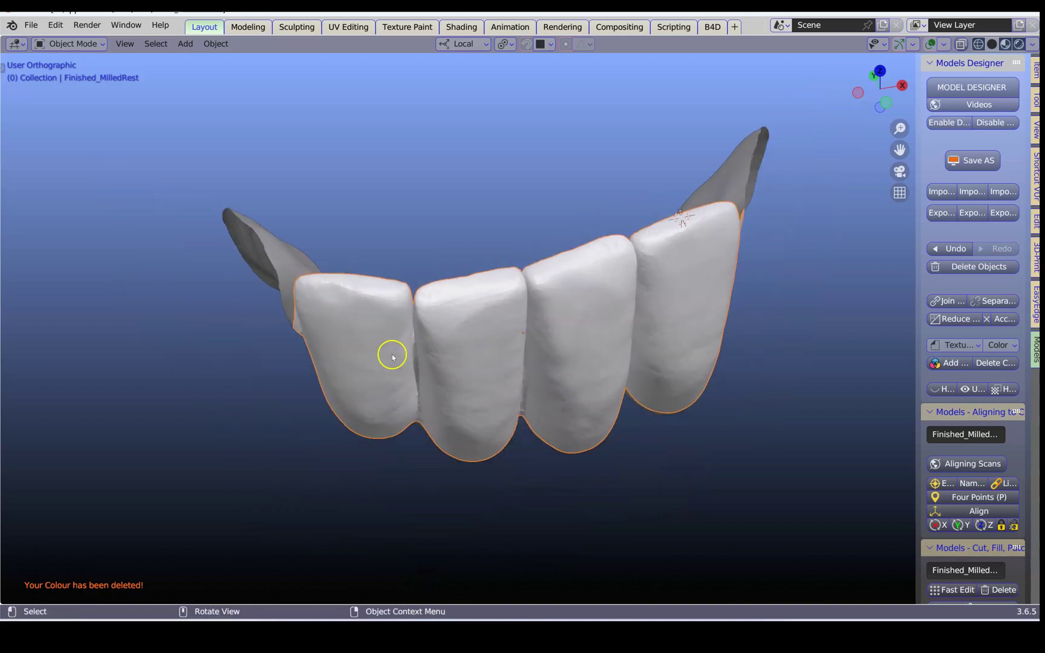
pyautogui.moveTo(390, 355); pyautogui.dragTo(727, 356, button='middle')
pyautogui.scroll(2, 727, 355)
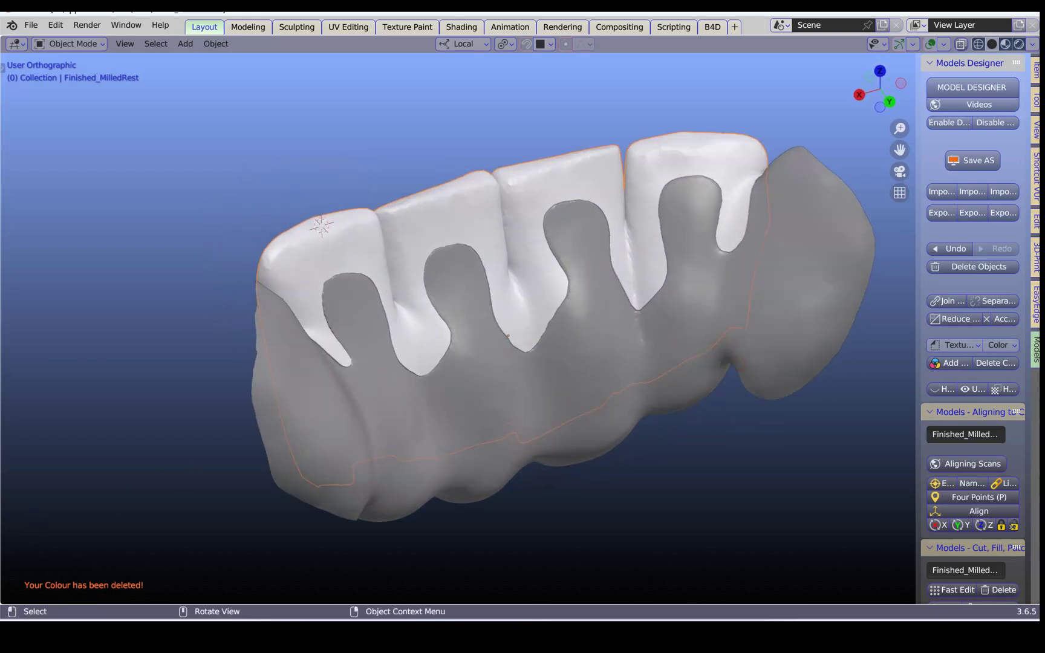